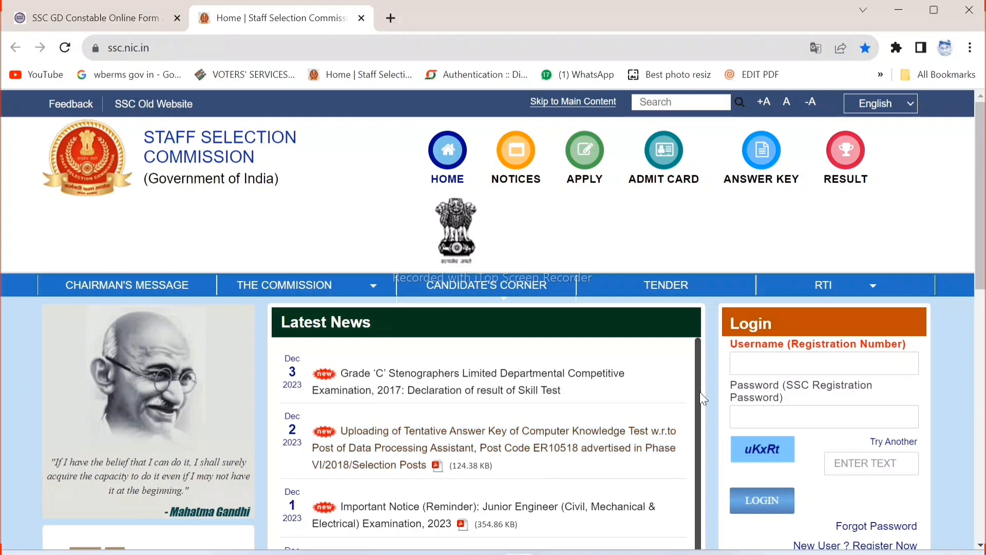
- Open the new-user registration form from the login section of the SSC home page
{"action": "scroll", "coordinate": [700, 392], "scroll_direction": "down", "scroll_amount": 1}
{"action": "scroll", "coordinate": [699, 393], "scroll_direction": "down", "scroll_amount": 1}
{"action": "scroll", "coordinate": [699, 392], "scroll_direction": "down", "scroll_amount": 1}
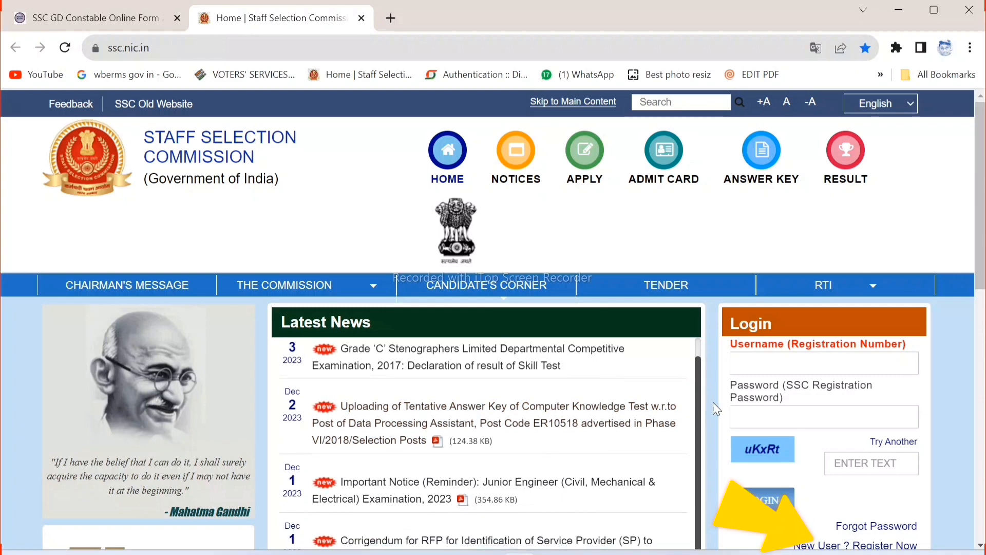
{"action": "scroll", "coordinate": [716, 403], "scroll_direction": "down", "scroll_amount": 1}
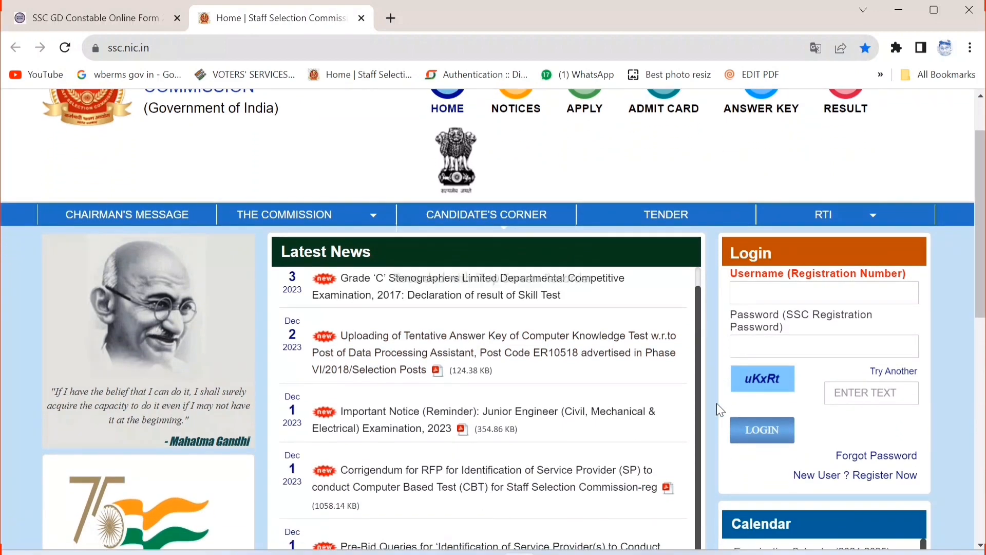
{"action": "left_click", "coordinate": [810, 482]}
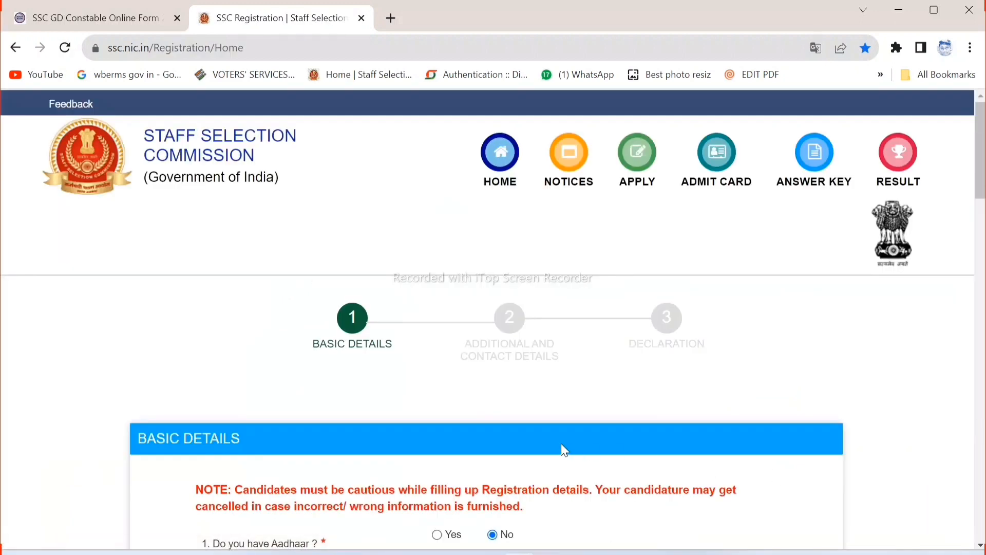
- Review the Basic Details registration form, from the Aadhaar question through to the state of permanent address
{"action": "scroll", "coordinate": [560, 443], "scroll_direction": "down", "scroll_amount": 4}
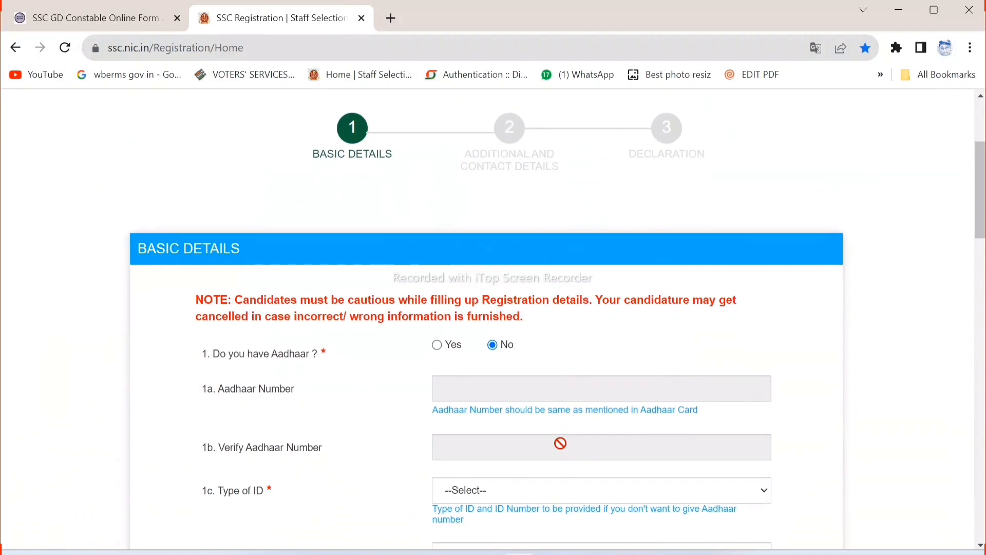
{"action": "scroll", "coordinate": [560, 442], "scroll_direction": "down", "scroll_amount": 3}
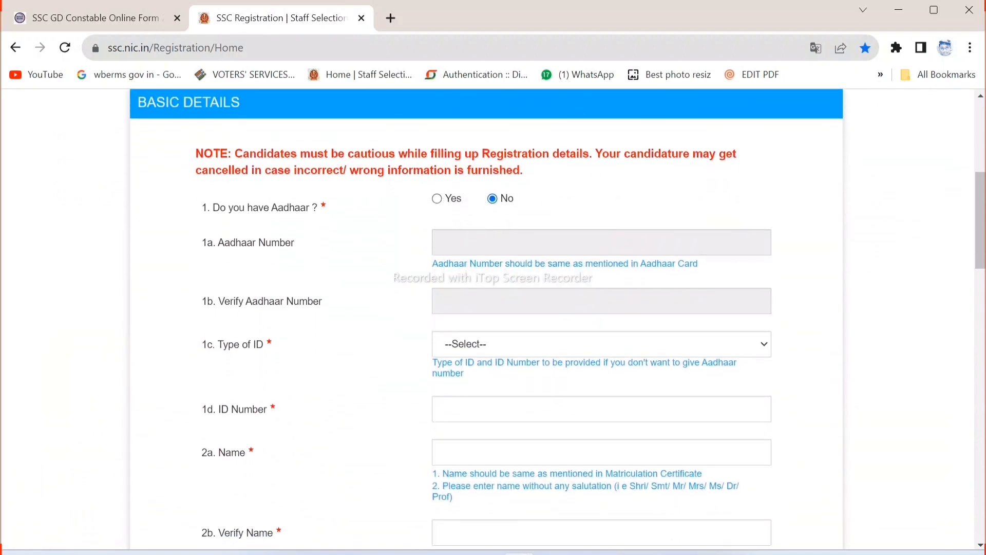
{"action": "scroll", "coordinate": [561, 445], "scroll_direction": "down", "scroll_amount": 4}
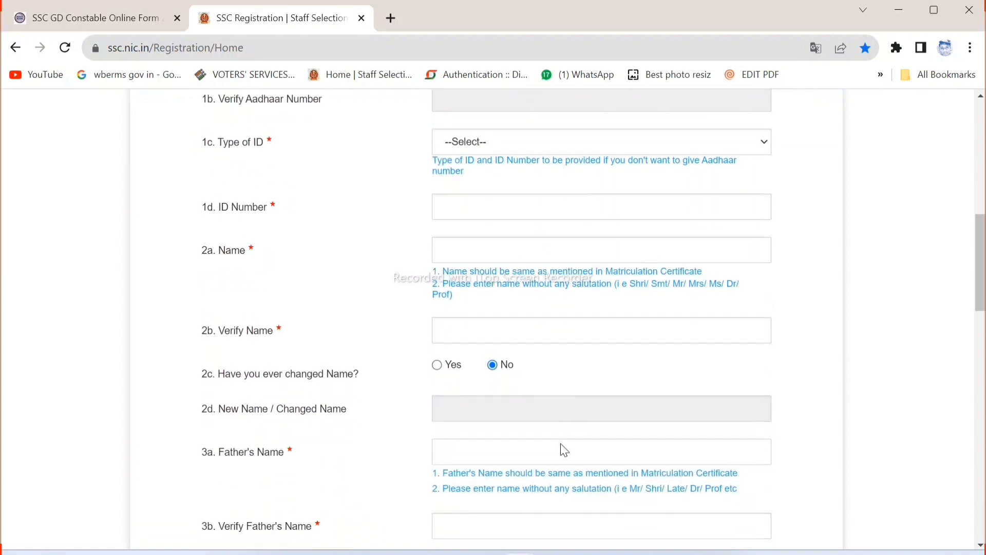
{"action": "scroll", "coordinate": [560, 444], "scroll_direction": "down", "scroll_amount": 4}
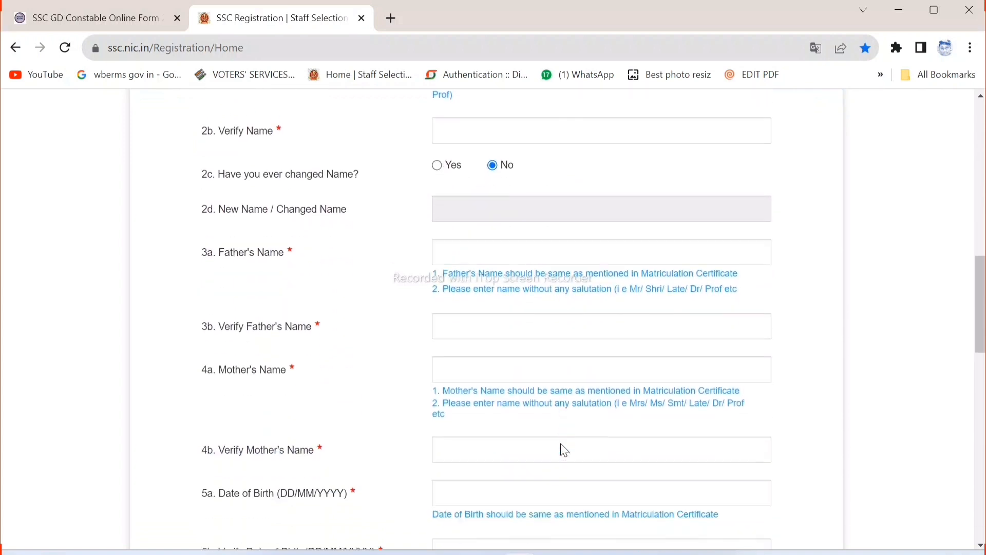
{"action": "scroll", "coordinate": [564, 450], "scroll_direction": "down", "scroll_amount": 4}
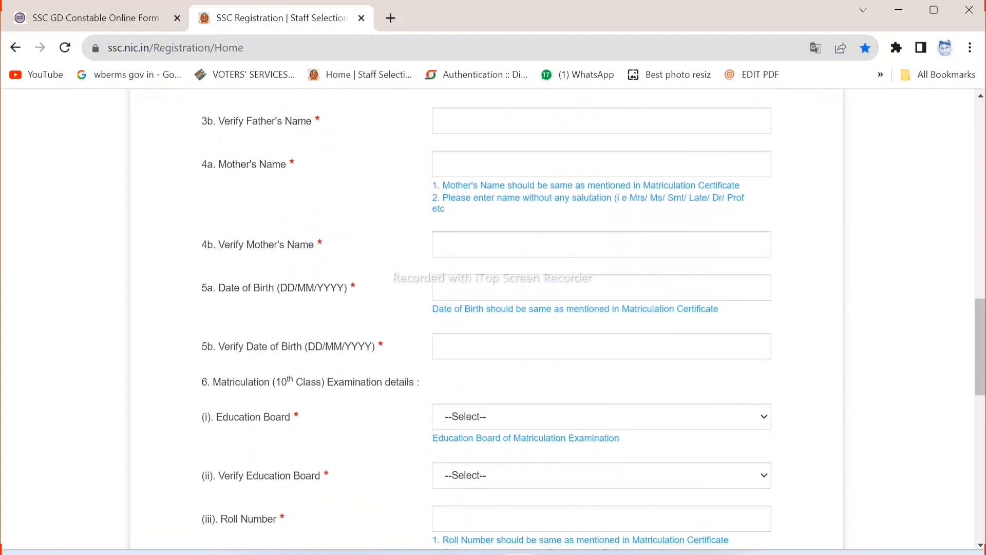
{"action": "scroll", "coordinate": [564, 450], "scroll_direction": "down", "scroll_amount": 4}
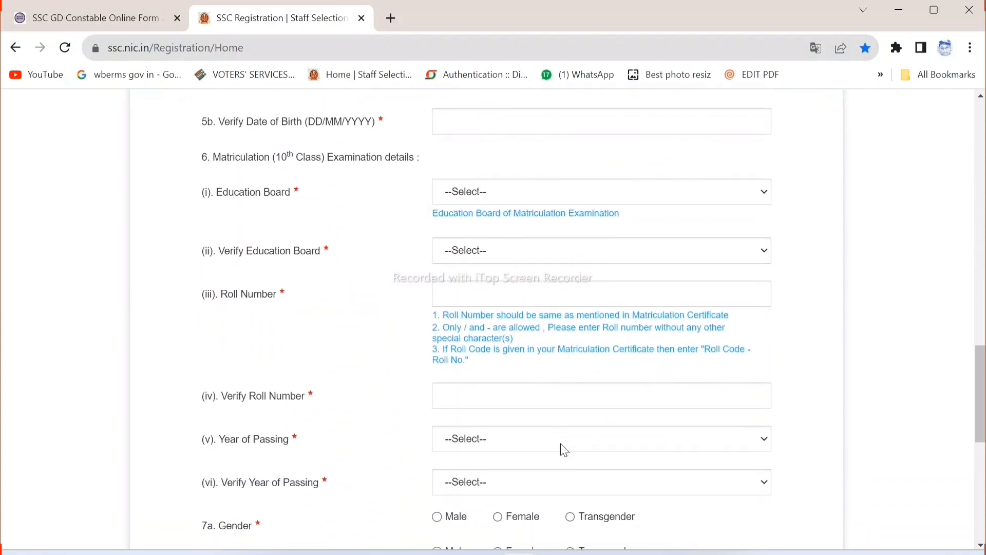
{"action": "scroll", "coordinate": [564, 449], "scroll_direction": "down", "scroll_amount": 3}
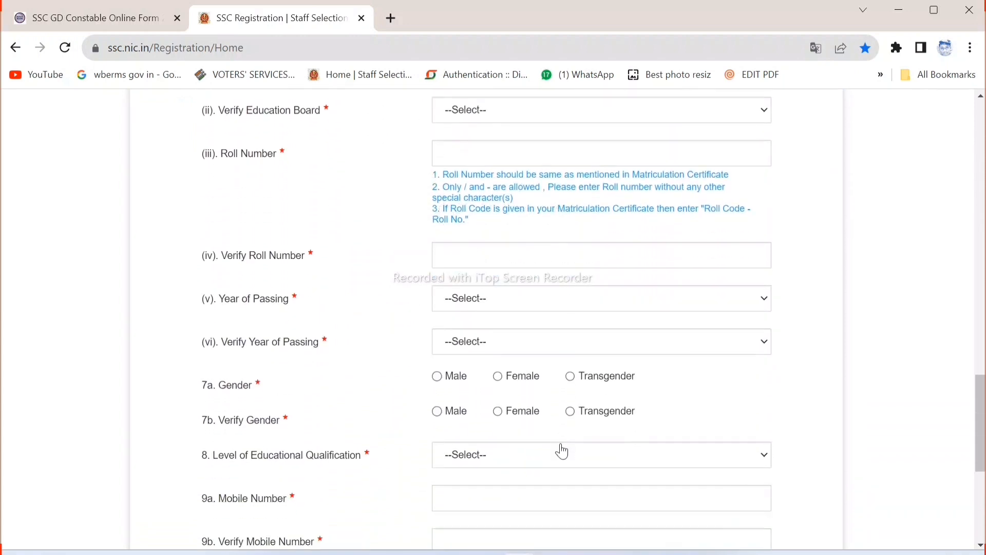
{"action": "scroll", "coordinate": [563, 451], "scroll_direction": "down", "scroll_amount": 4}
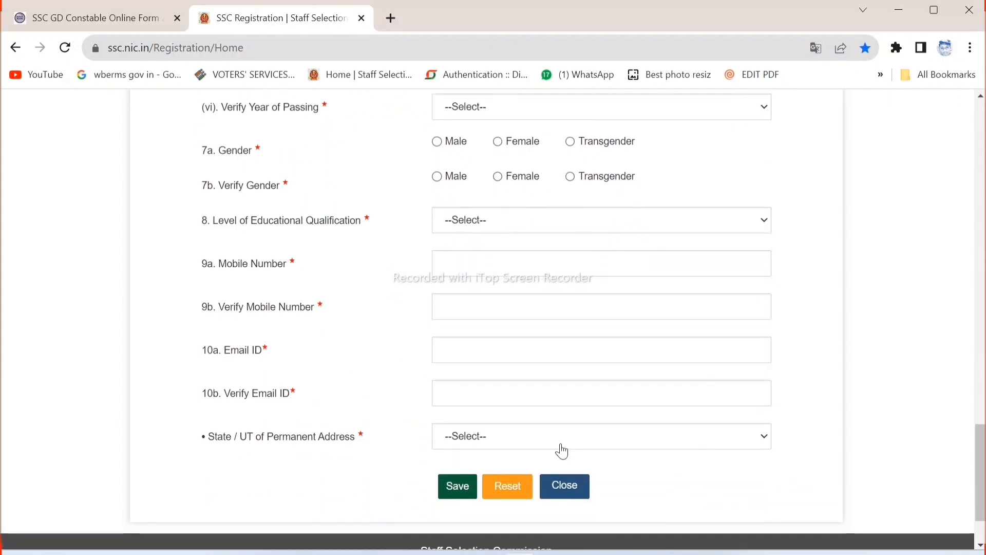
{"action": "scroll", "coordinate": [563, 451], "scroll_direction": "up", "scroll_amount": 9}
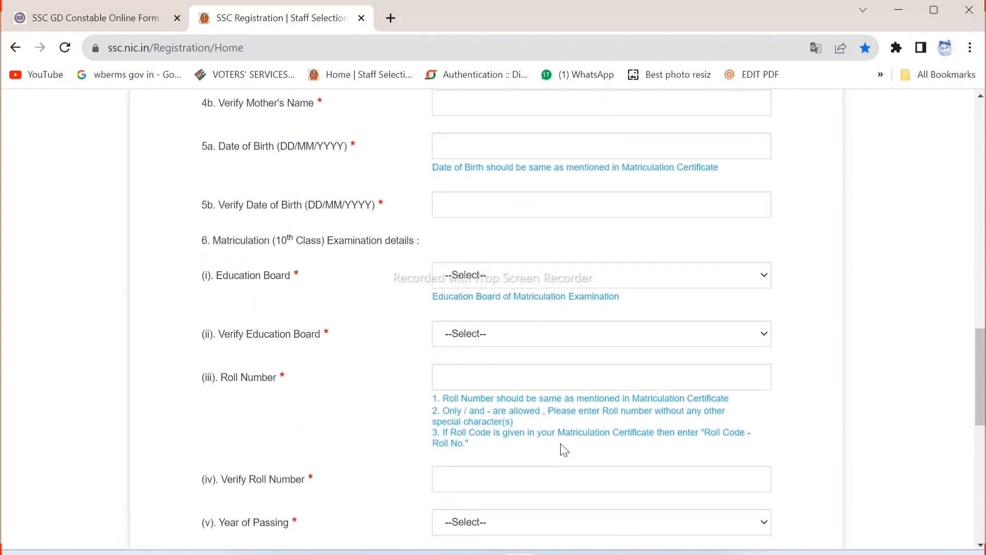
{"action": "scroll", "coordinate": [563, 450], "scroll_direction": "up", "scroll_amount": 13}
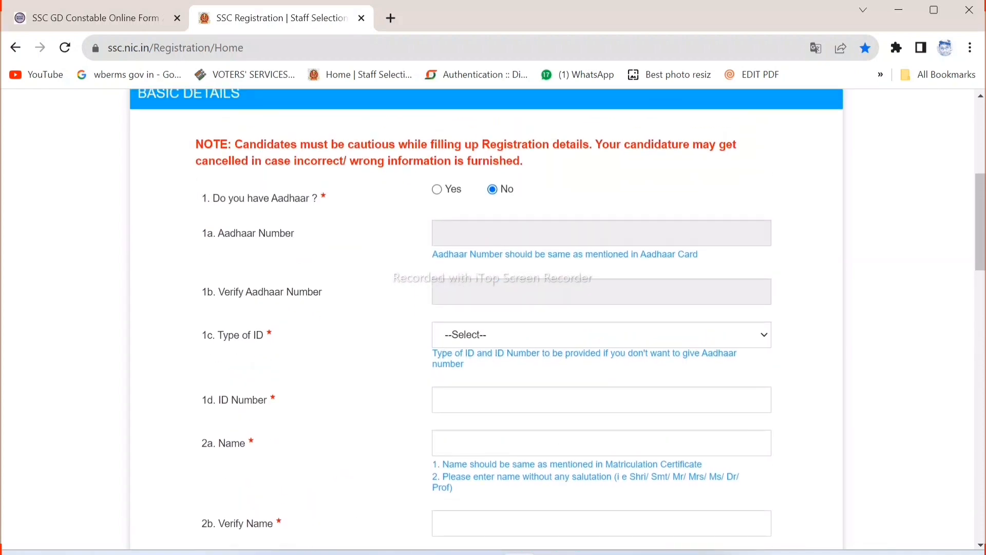
{"action": "scroll", "coordinate": [564, 450], "scroll_direction": "up", "scroll_amount": 7}
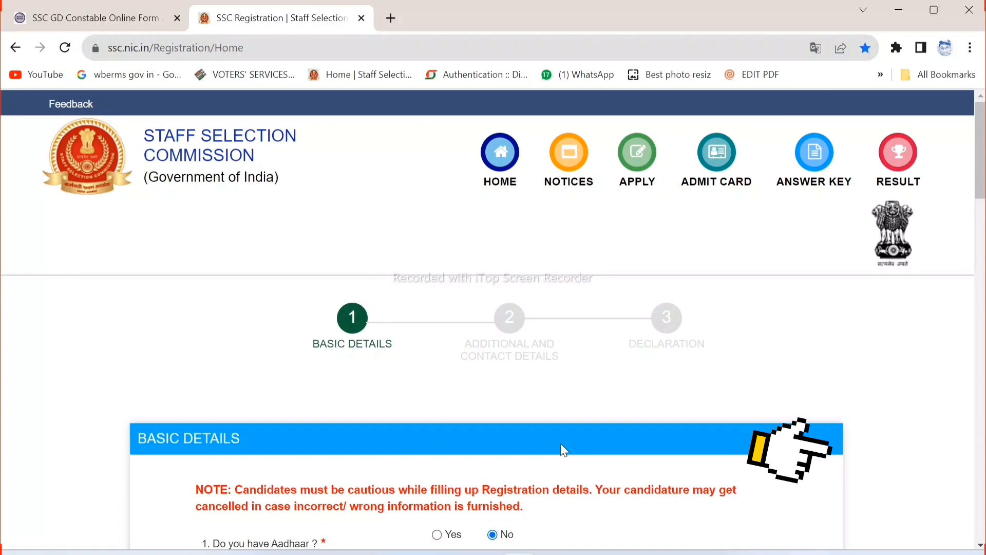
- Go back to the home page, try West Bengal as the permanent state in the Forgot Registration ID / Password form, and close it without submitting
{"action": "key", "text": "alt+Left"}
{"action": "left_click", "coordinate": [893, 456]}
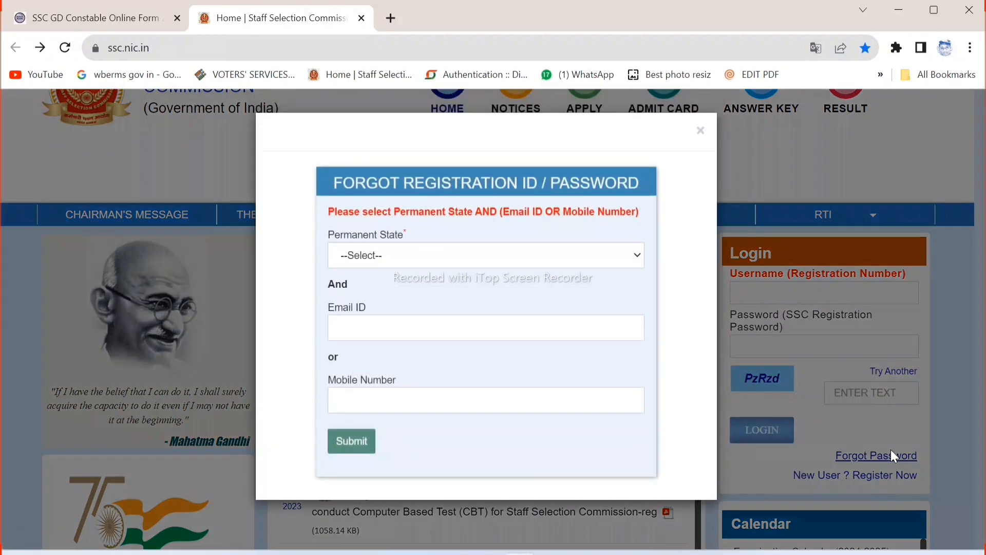
{"action": "left_click", "coordinate": [522, 256]}
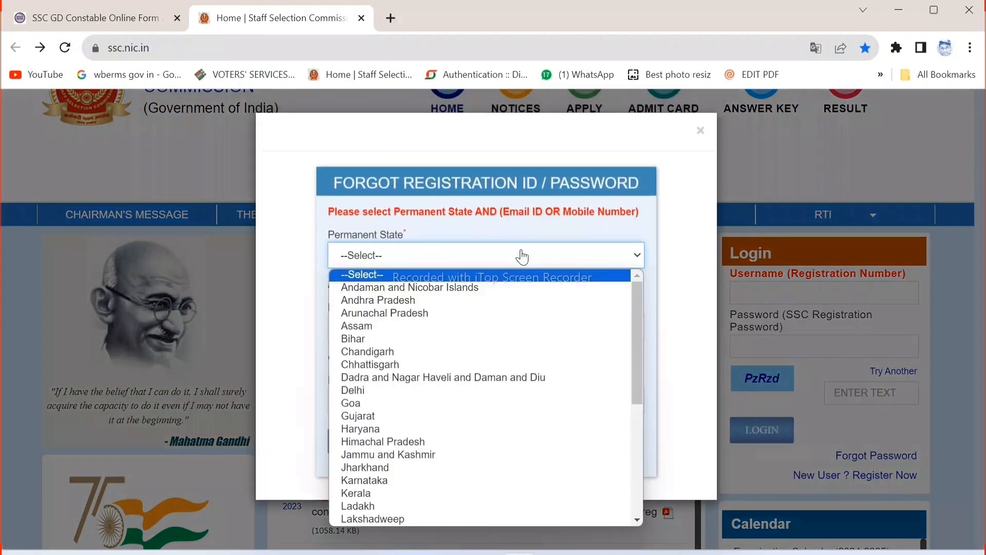
{"action": "scroll", "coordinate": [475, 365], "scroll_direction": "down", "scroll_amount": 5}
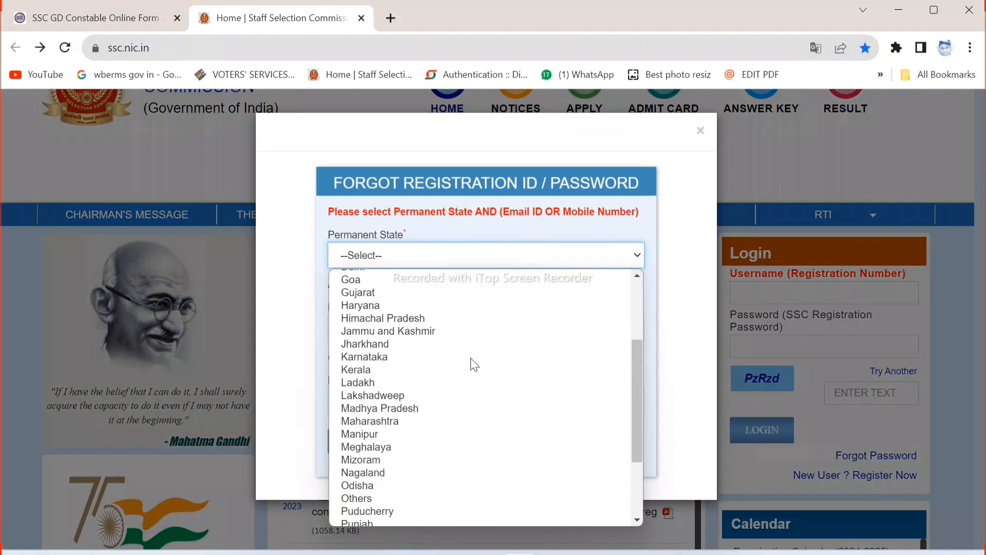
{"action": "key", "text": "w"}
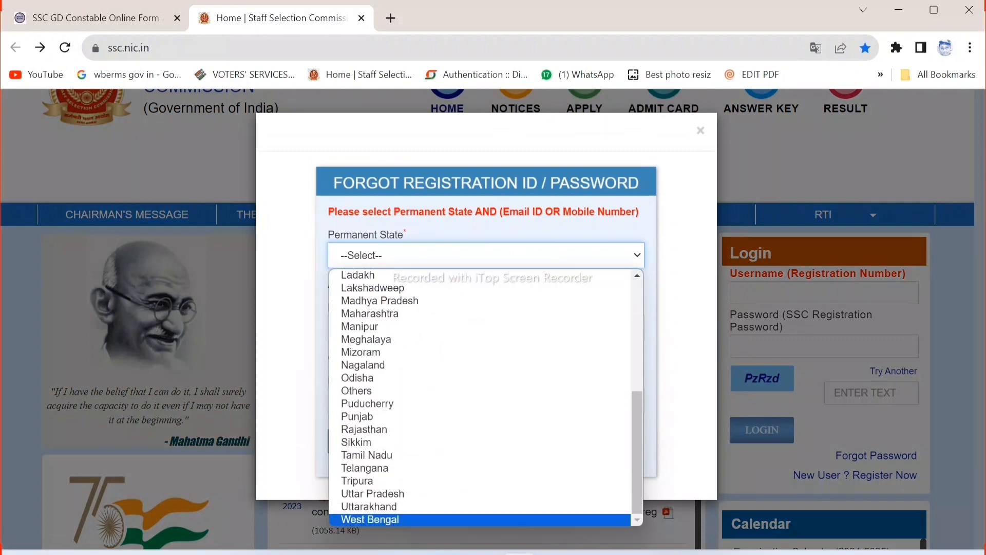
{"action": "left_click", "coordinate": [397, 520]}
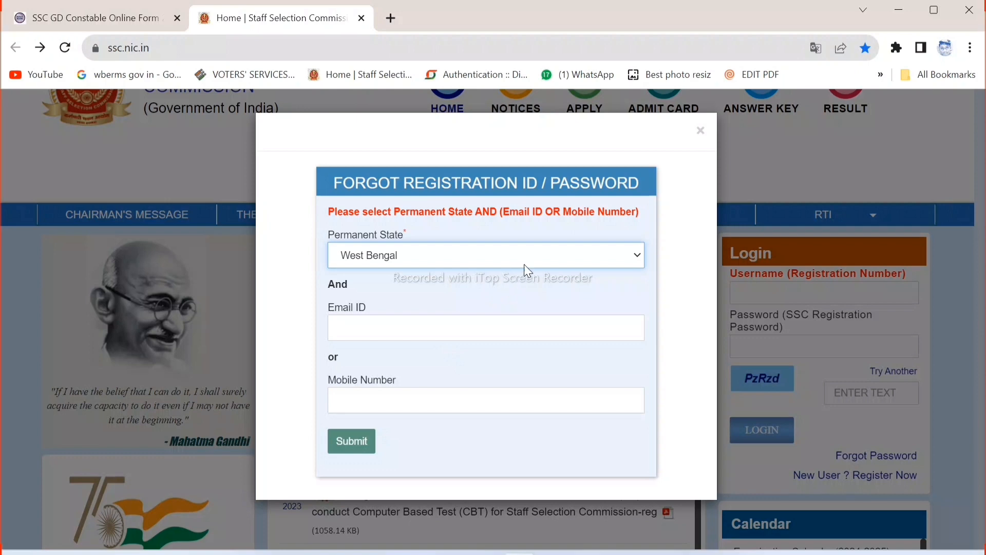
{"action": "left_click", "coordinate": [700, 134]}
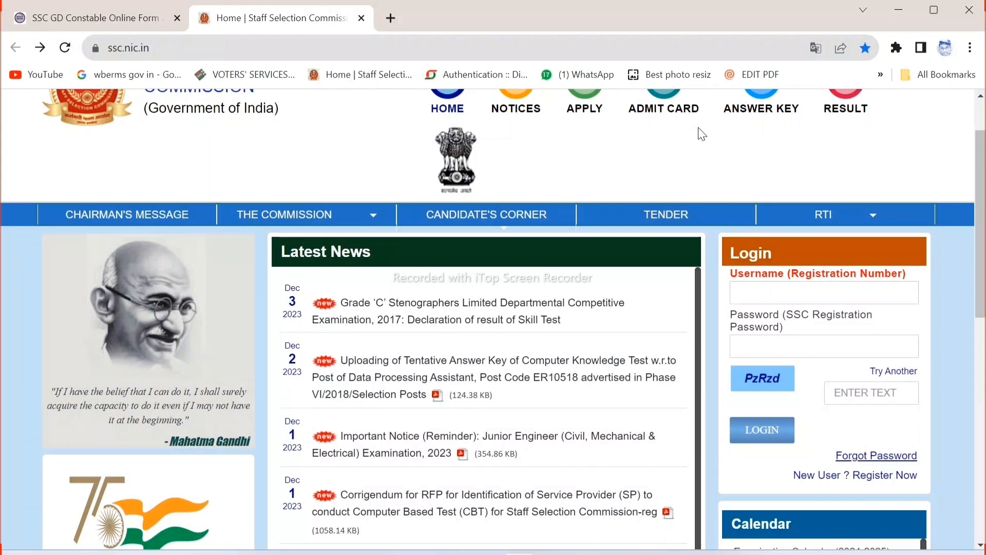
- Log in to the candidate portal with the registration number, account password and captcha text
{"action": "left_click", "coordinate": [793, 292]}
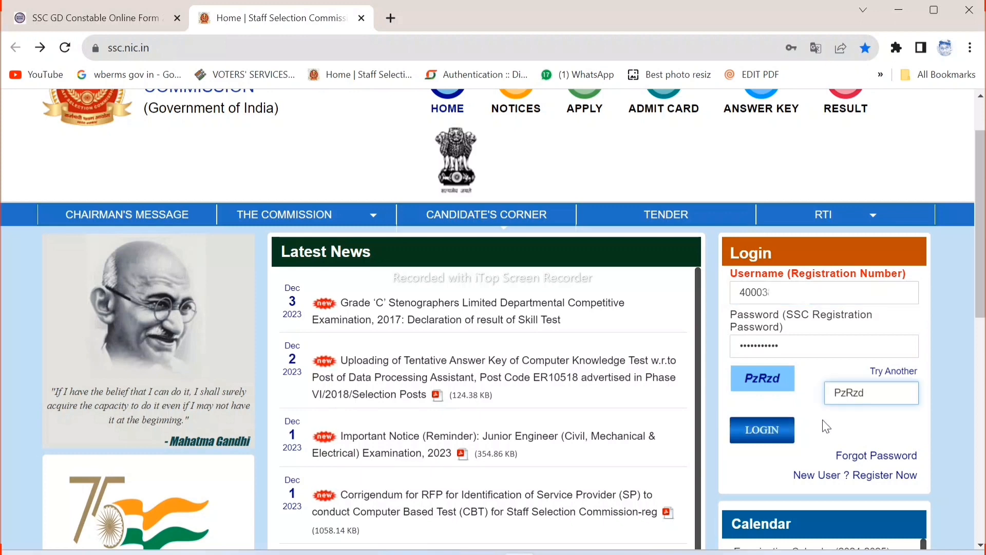
{"action": "left_click", "coordinate": [793, 441]}
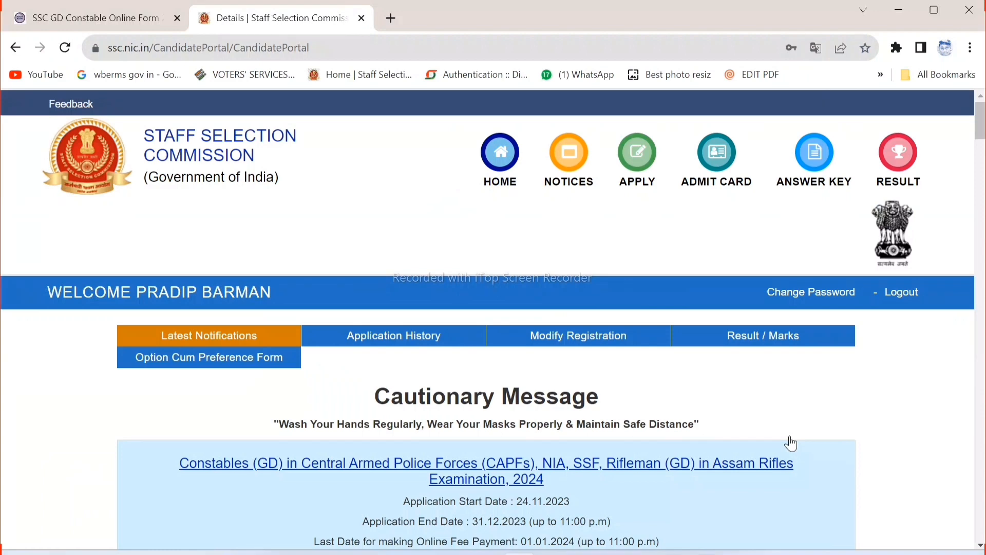
- Open the application form for the Constables (GD) in CAPFs, NIA, SSF, Rifleman (GD) in Assam Rifles Examination, 2024
{"action": "scroll", "coordinate": [719, 408], "scroll_direction": "down", "scroll_amount": 2}
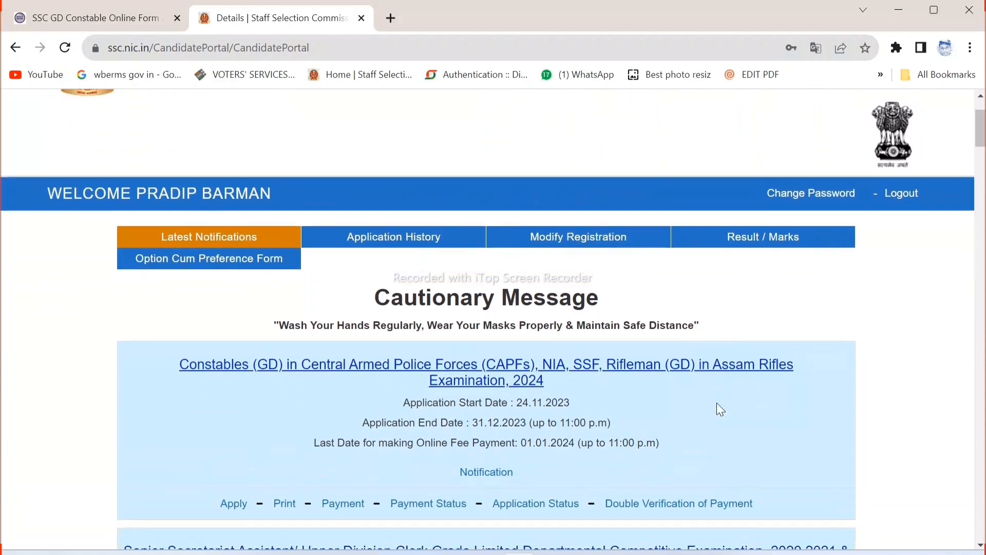
{"action": "scroll", "coordinate": [719, 409], "scroll_direction": "down", "scroll_amount": 1}
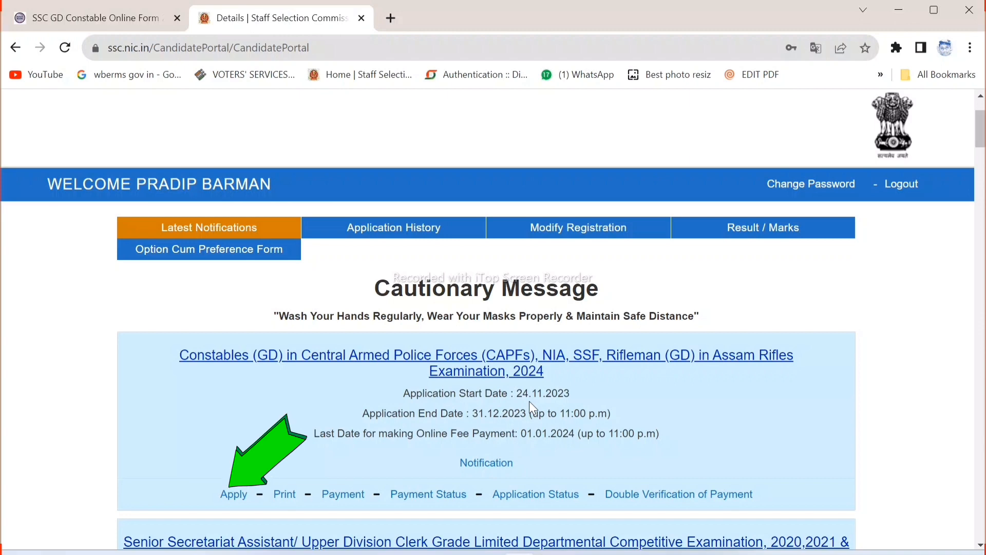
{"action": "scroll", "coordinate": [531, 404], "scroll_direction": "down", "scroll_amount": 1}
{"action": "left_click", "coordinate": [237, 434]}
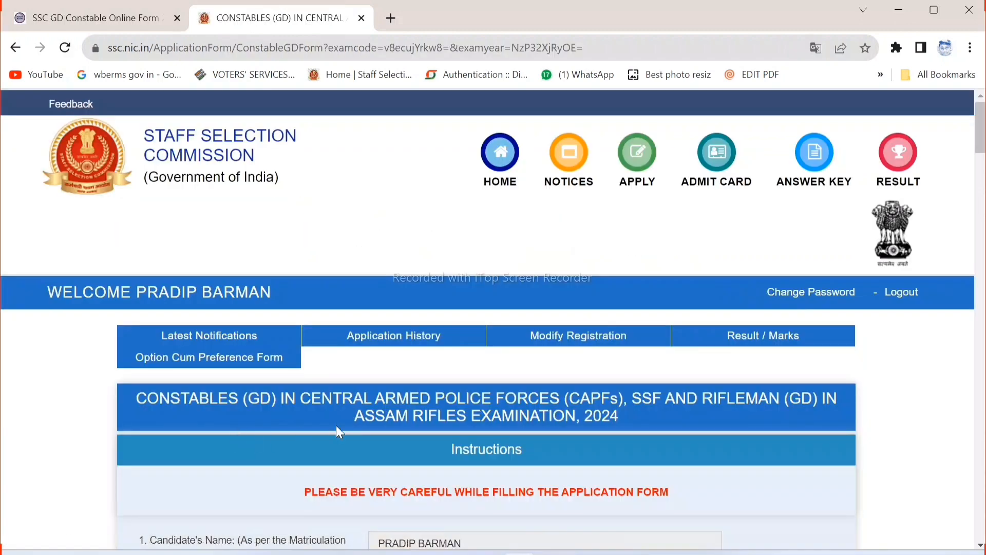
- Review the prefilled candidate details and answer No to question 14.1 on being an ex-serviceman or serving in the armed forces
{"action": "scroll", "coordinate": [491, 427], "scroll_direction": "down", "scroll_amount": 2}
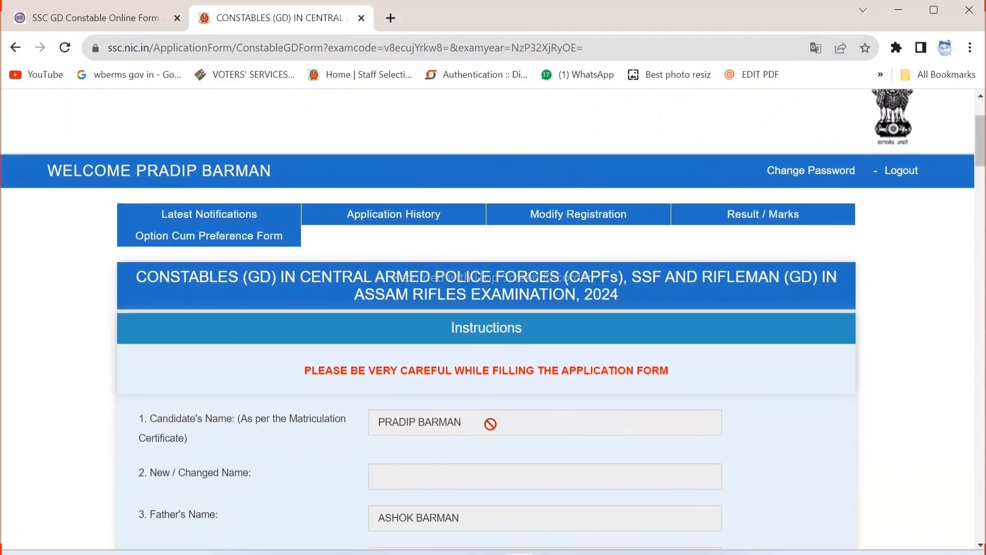
{"action": "scroll", "coordinate": [491, 424], "scroll_direction": "down", "scroll_amount": 1}
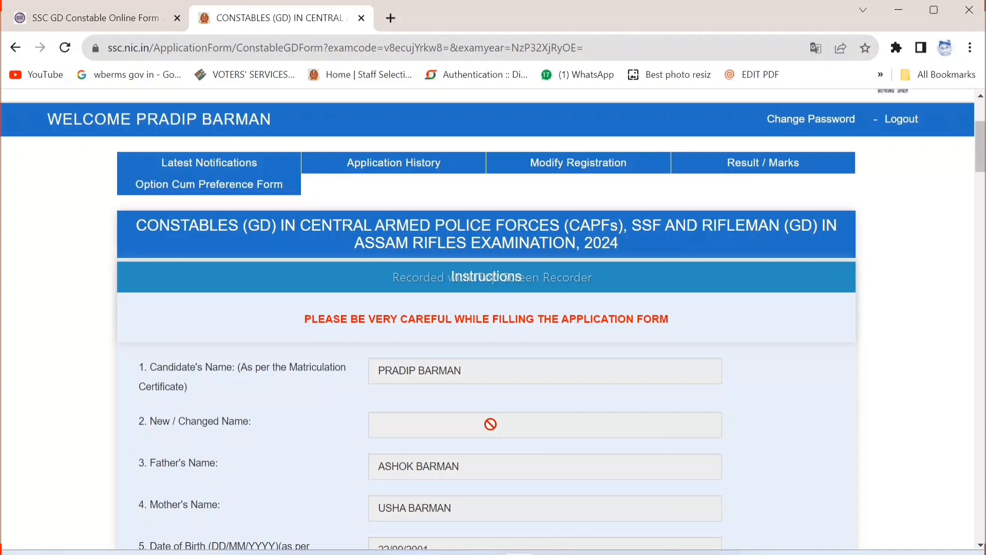
{"action": "scroll", "coordinate": [491, 423], "scroll_direction": "down", "scroll_amount": 3}
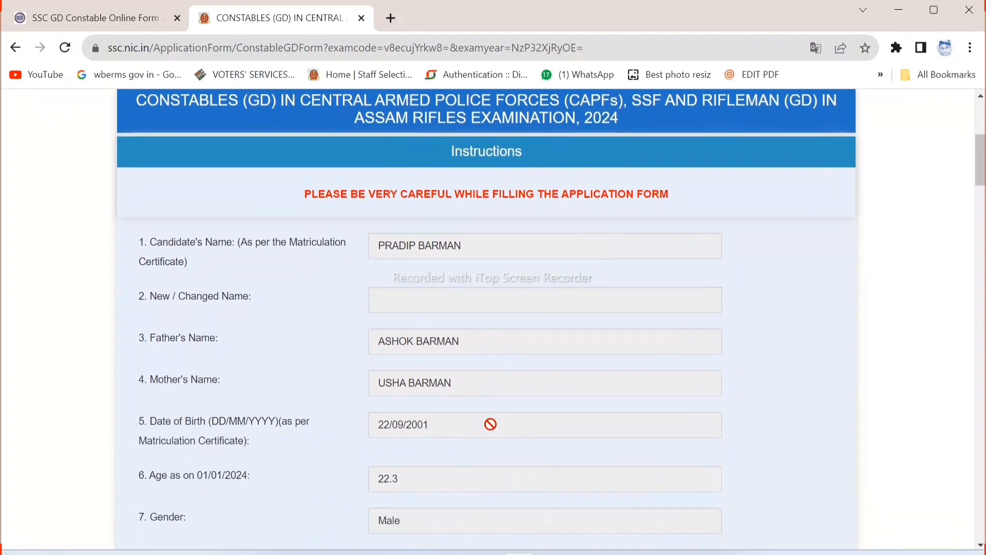
{"action": "scroll", "coordinate": [490, 423], "scroll_direction": "down", "scroll_amount": 6}
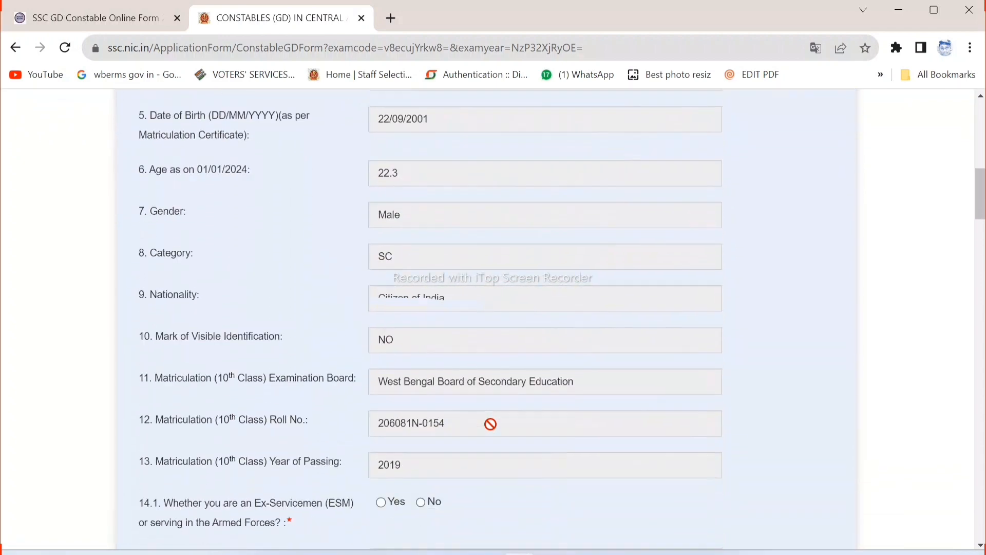
{"action": "scroll", "coordinate": [495, 431], "scroll_direction": "down", "scroll_amount": 2}
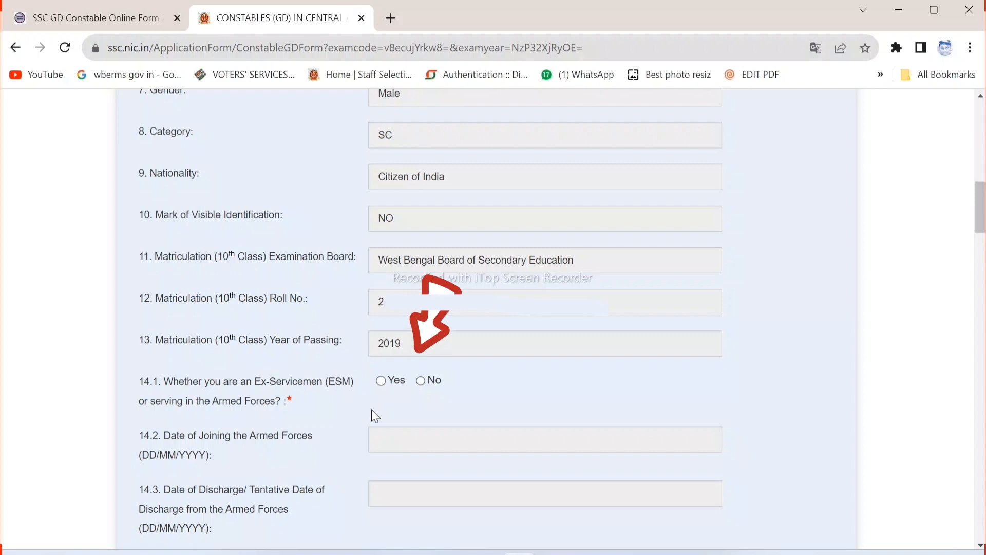
{"action": "left_click", "coordinate": [422, 387]}
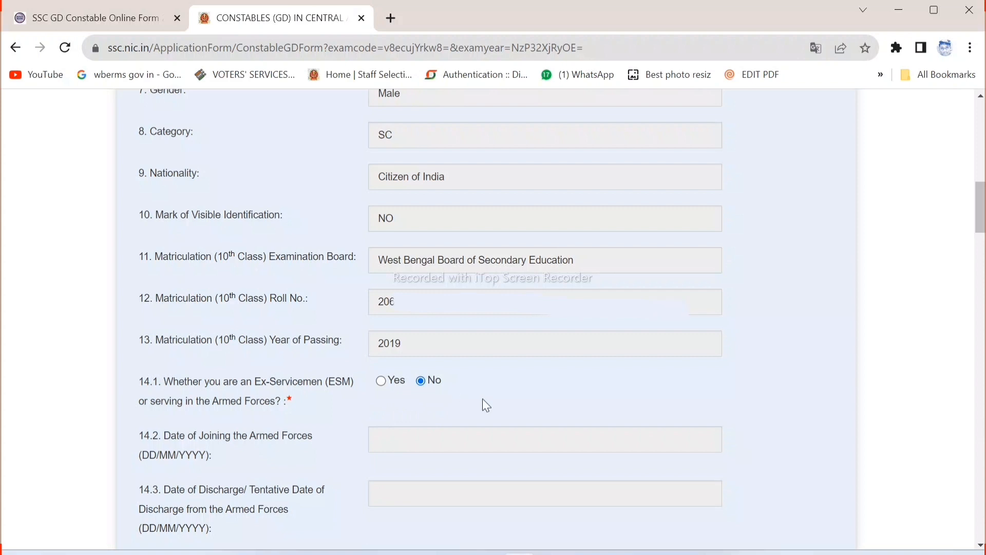
- Answer Yes to seeking age relaxation with code 01-SC/ST, and Yes to being an NCC certificate holder
{"action": "scroll", "coordinate": [482, 399], "scroll_direction": "down", "scroll_amount": 3}
{"action": "scroll", "coordinate": [485, 401], "scroll_direction": "down", "scroll_amount": 3}
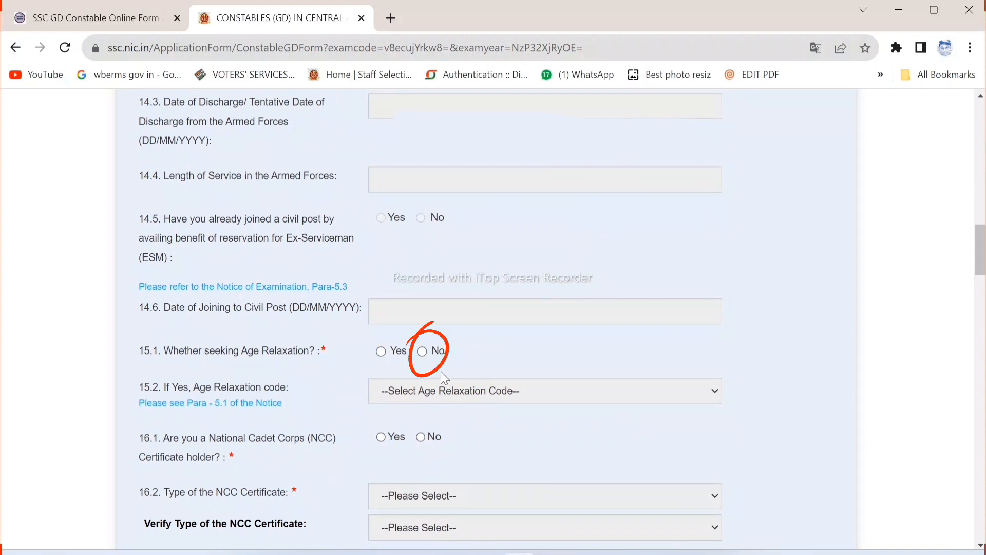
{"action": "left_click", "coordinate": [382, 362]}
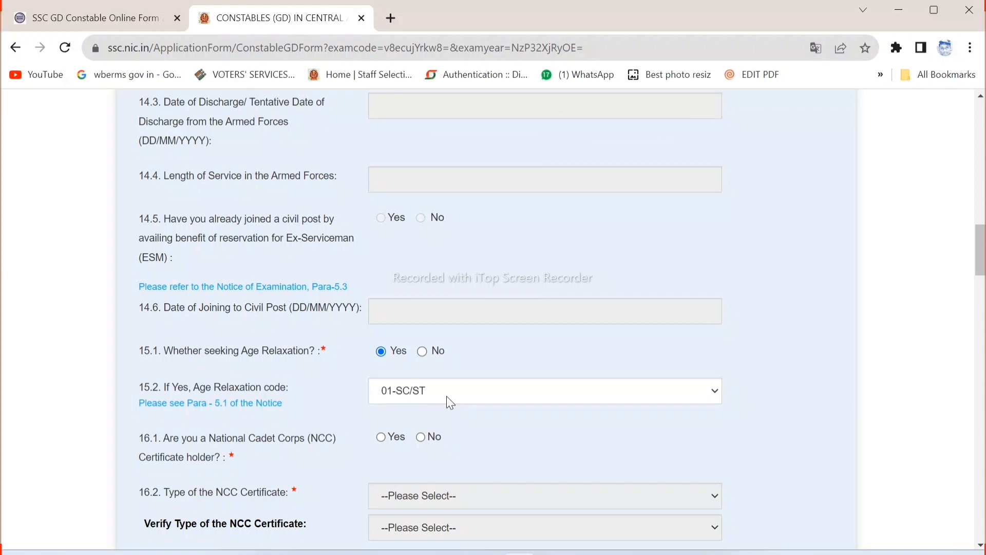
{"action": "scroll", "coordinate": [447, 398], "scroll_direction": "down", "scroll_amount": 2}
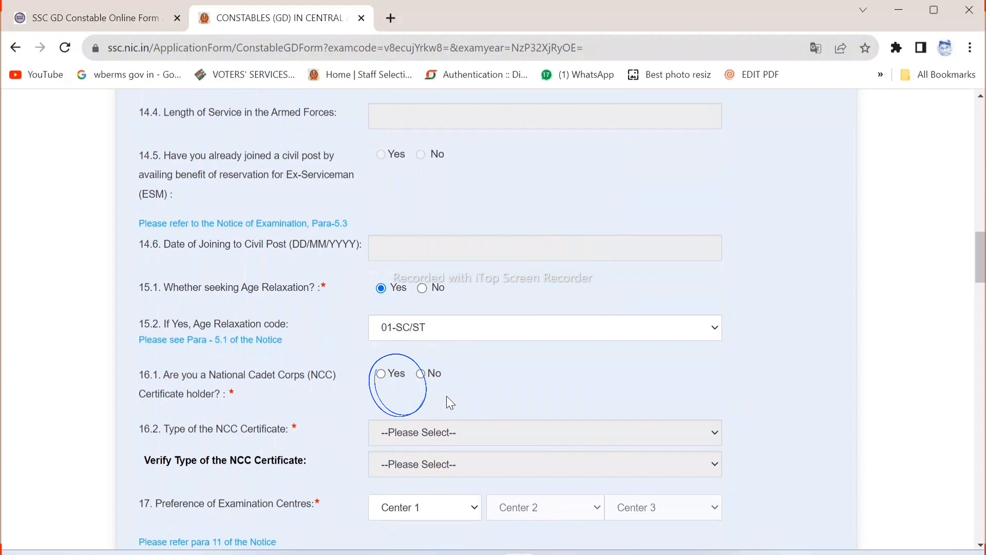
{"action": "left_click", "coordinate": [381, 374]}
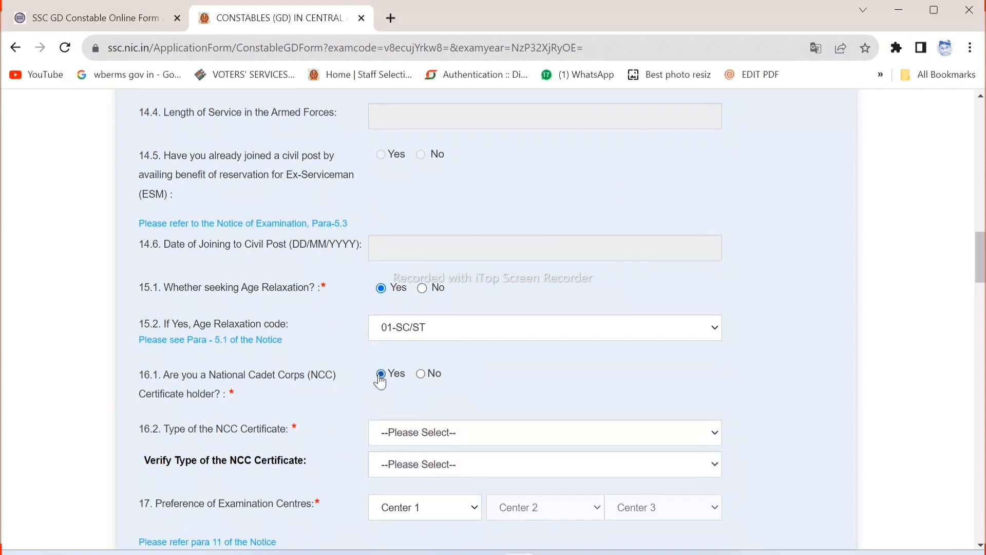
- Change the answer to question 16.1 on holding an NCC certificate to No
{"action": "left_click", "coordinate": [501, 445]}
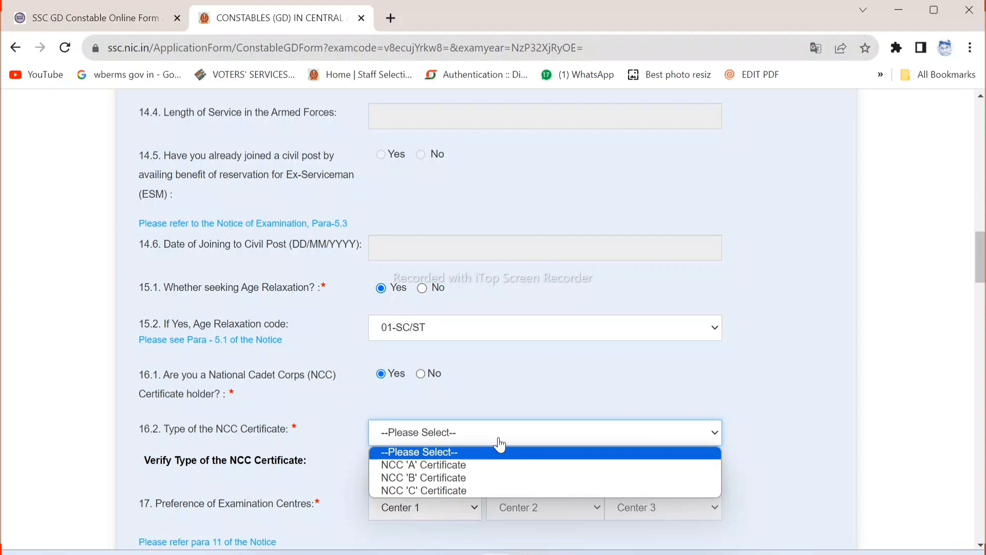
{"action": "left_click", "coordinate": [421, 376]}
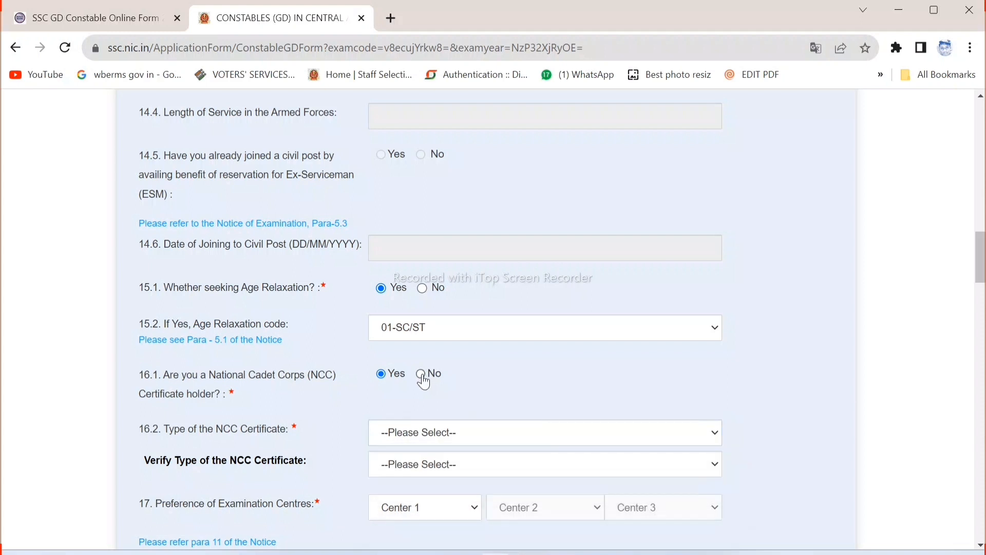
{"action": "left_click", "coordinate": [422, 377]}
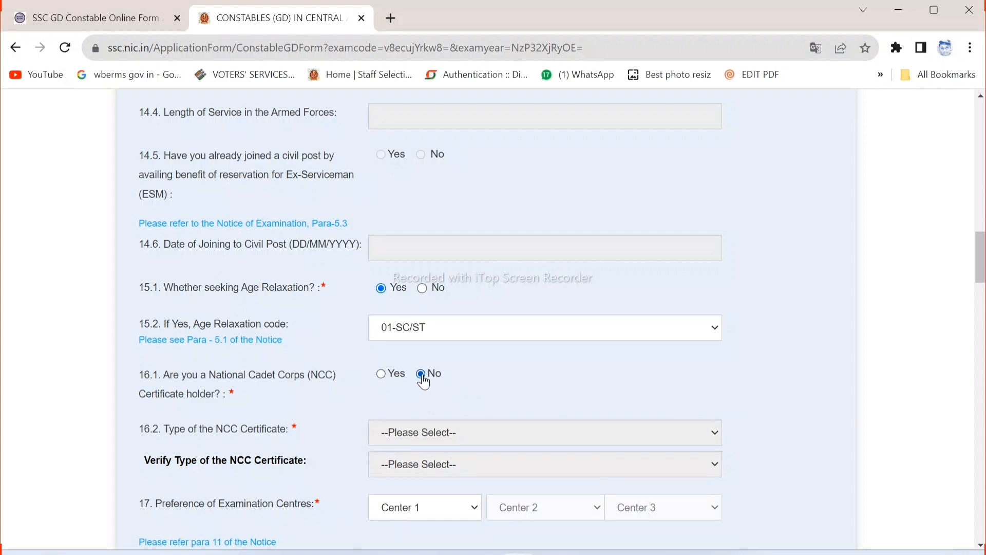
- Set the examination centre preferences to ER-Siliguri(4415), ER-Kolkata(4410) and ER-Behrampur-Ganjam (Odisha)(4602), in that order
{"action": "scroll", "coordinate": [286, 395], "scroll_direction": "down", "scroll_amount": 1}
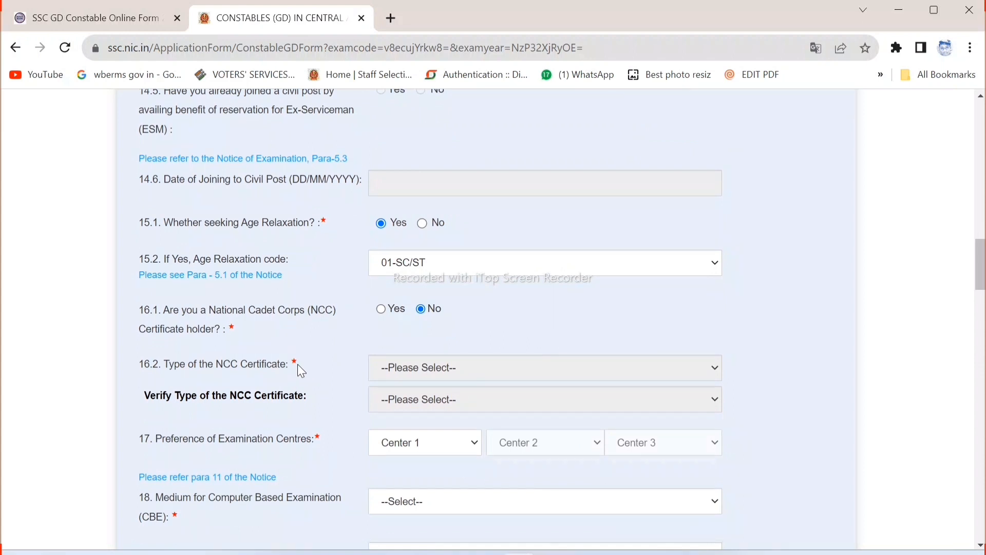
{"action": "scroll", "coordinate": [328, 386], "scroll_direction": "down", "scroll_amount": 1}
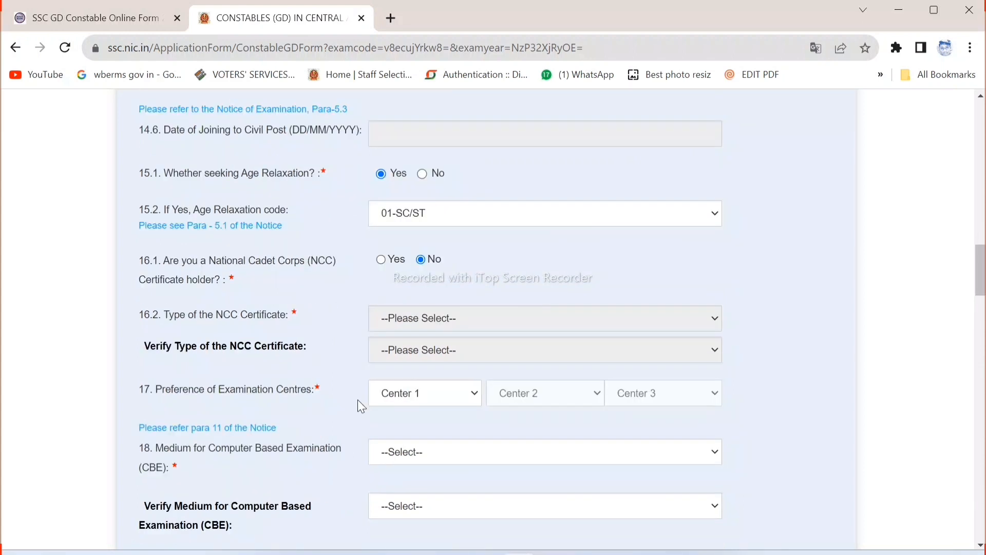
{"action": "left_click", "coordinate": [450, 404]}
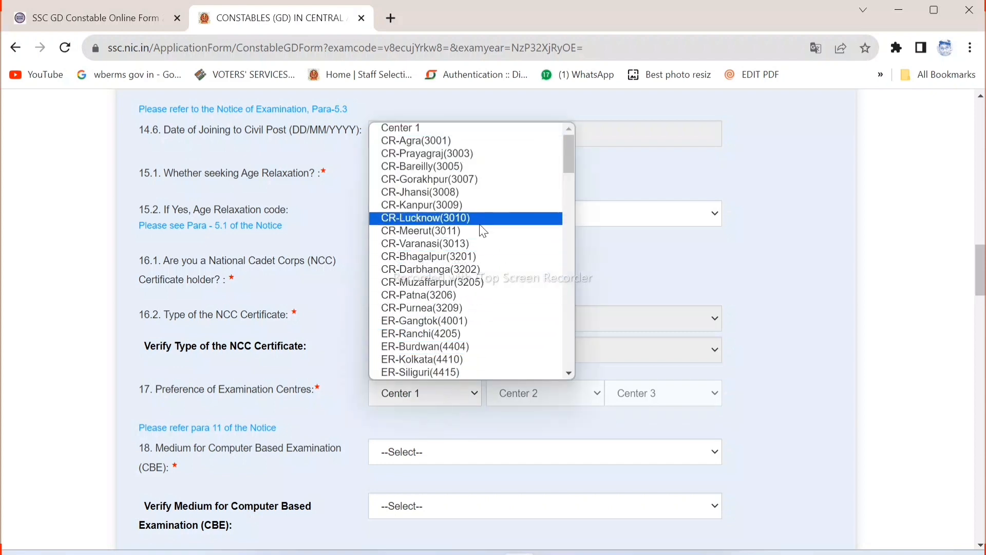
{"action": "scroll", "coordinate": [445, 336], "scroll_direction": "down", "scroll_amount": 1}
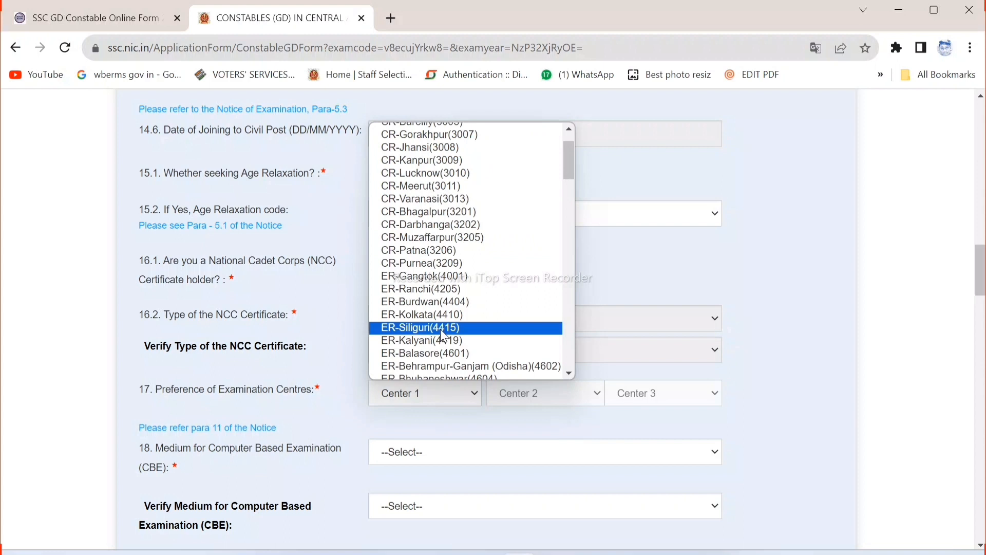
{"action": "left_click", "coordinate": [445, 329]}
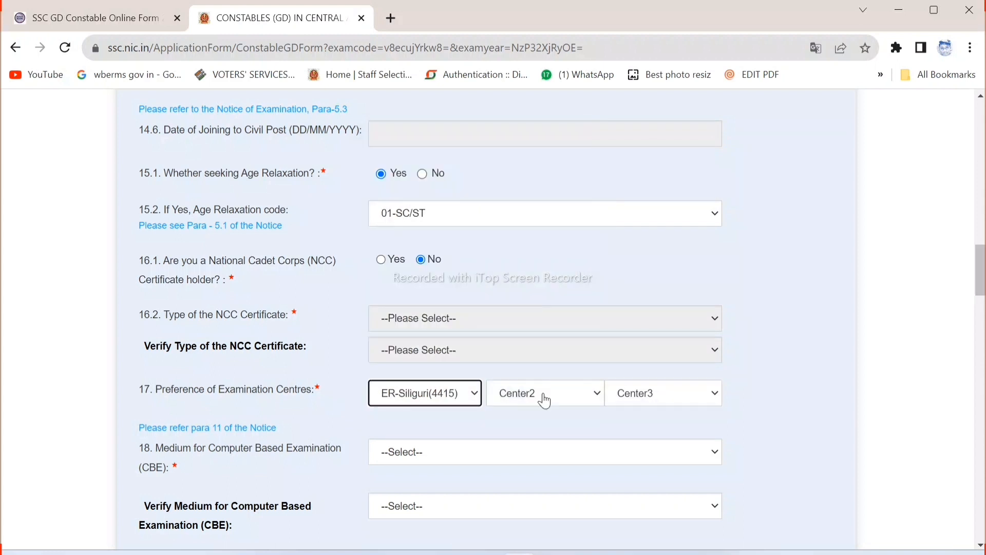
{"action": "left_click", "coordinate": [545, 401]}
{"action": "left_click", "coordinate": [590, 245]}
{"action": "left_click", "coordinate": [662, 393]}
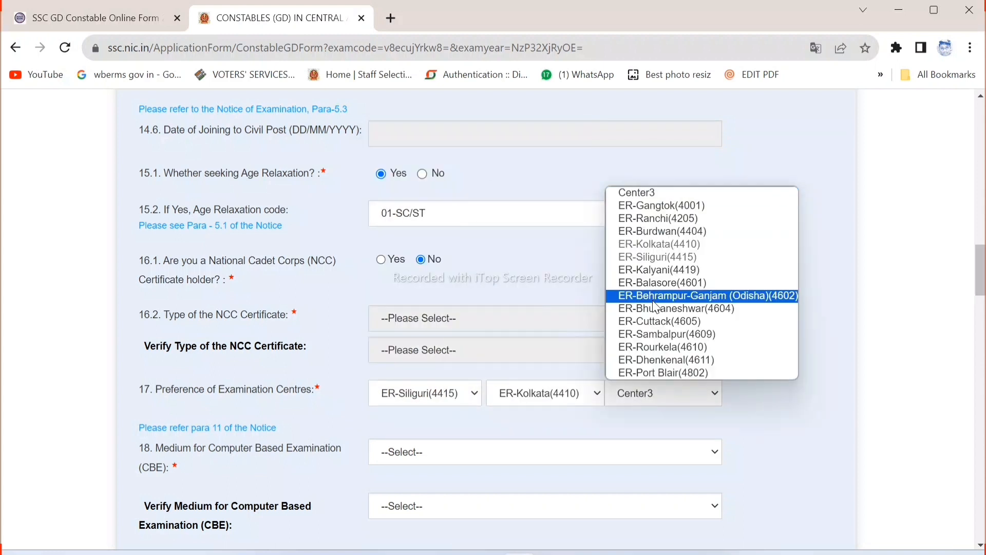
{"action": "left_click", "coordinate": [653, 300]}
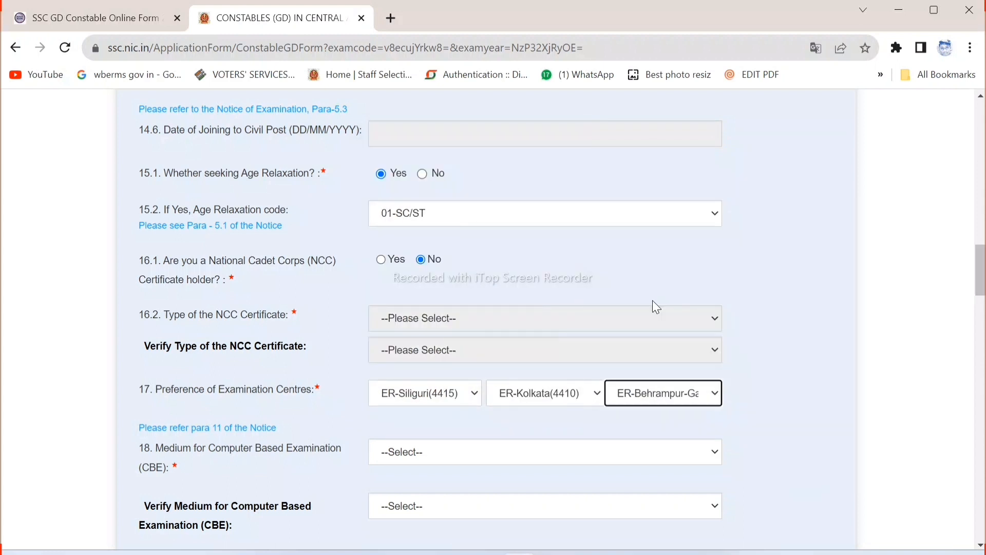
{"action": "left_click", "coordinate": [370, 413]}
- Choose Bengali (4) as the medium for the Computer Based Examination and select it again in the verification field
{"action": "scroll", "coordinate": [370, 414], "scroll_direction": "down", "scroll_amount": 1}
{"action": "scroll", "coordinate": [370, 414], "scroll_direction": "down", "scroll_amount": 2}
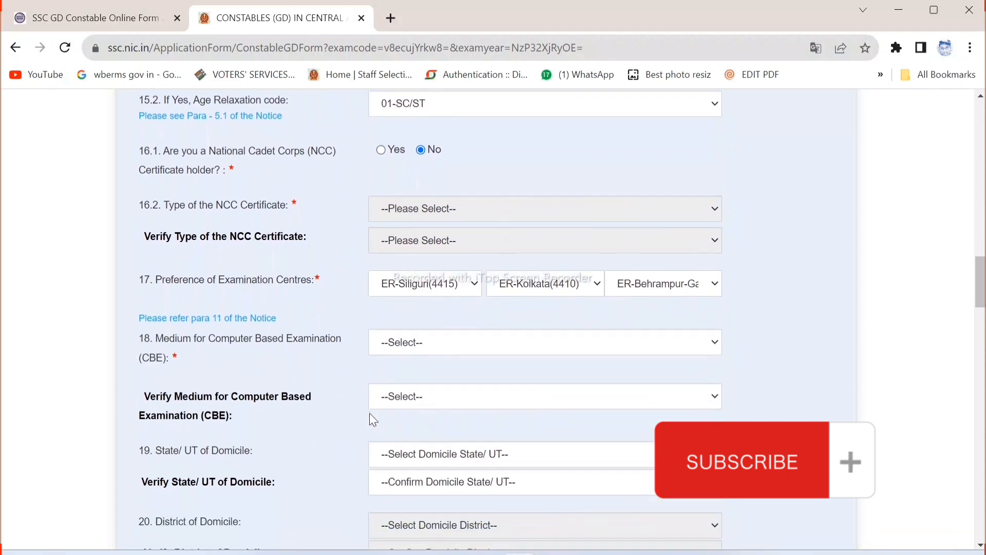
{"action": "left_click", "coordinate": [441, 344]}
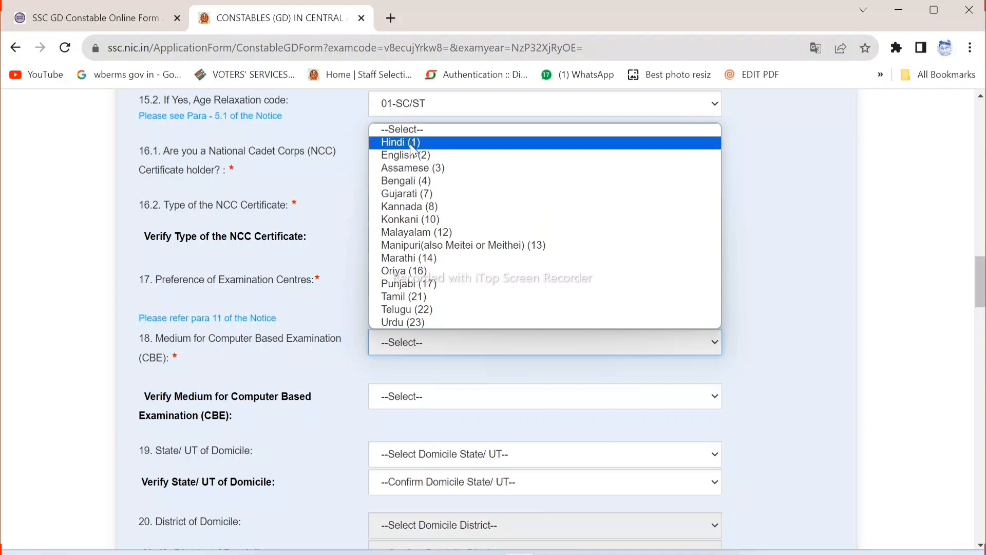
{"action": "left_click", "coordinate": [410, 183]}
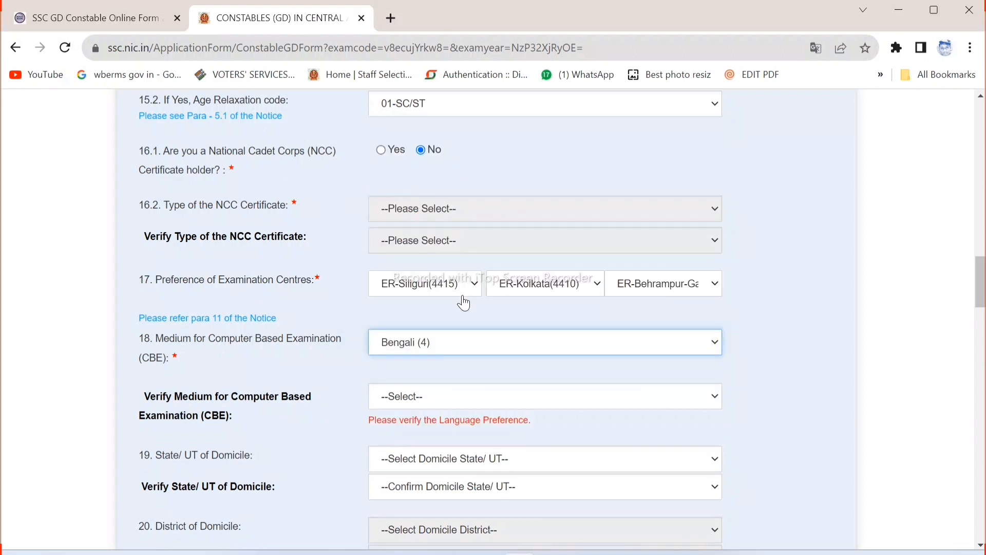
{"action": "left_click", "coordinate": [419, 382]}
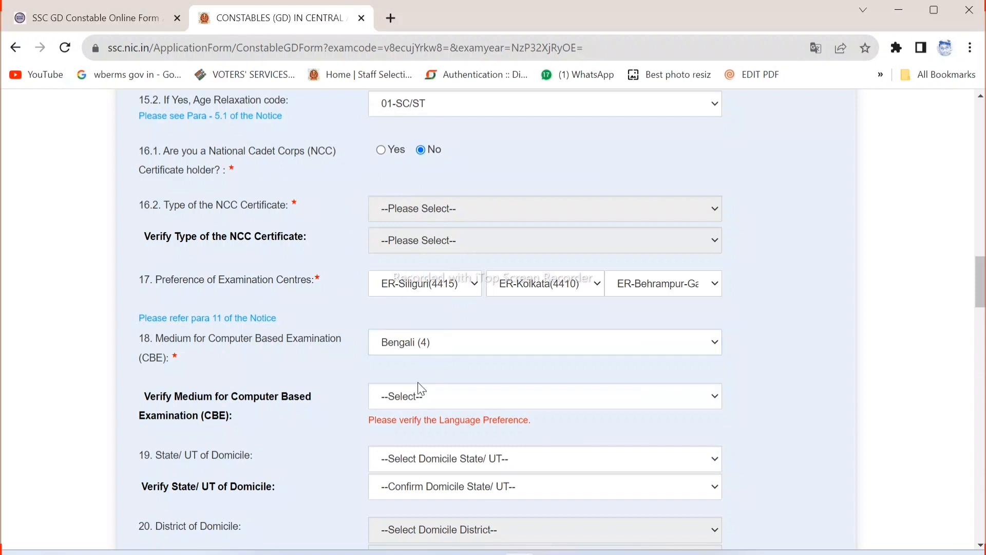
{"action": "left_click", "coordinate": [440, 399]}
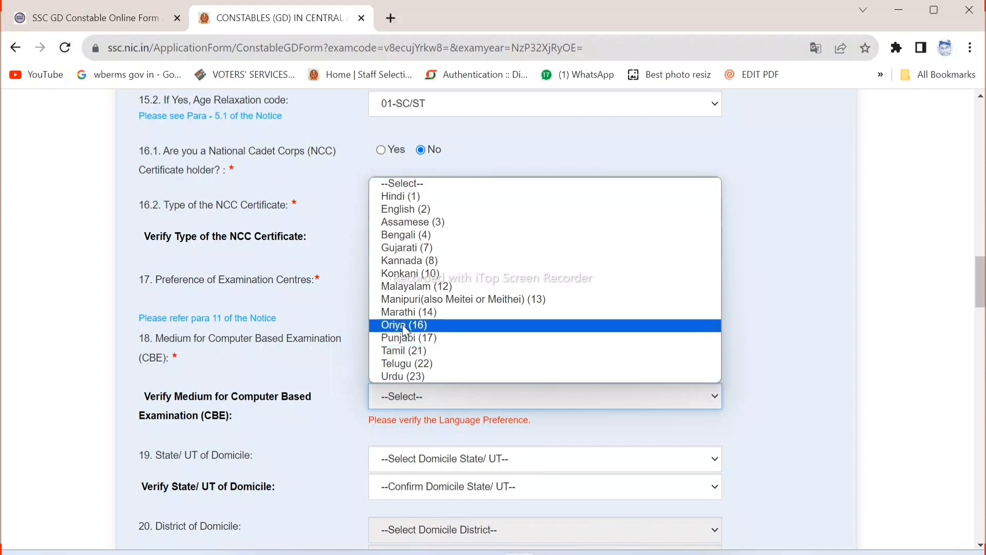
{"action": "left_click", "coordinate": [411, 236]}
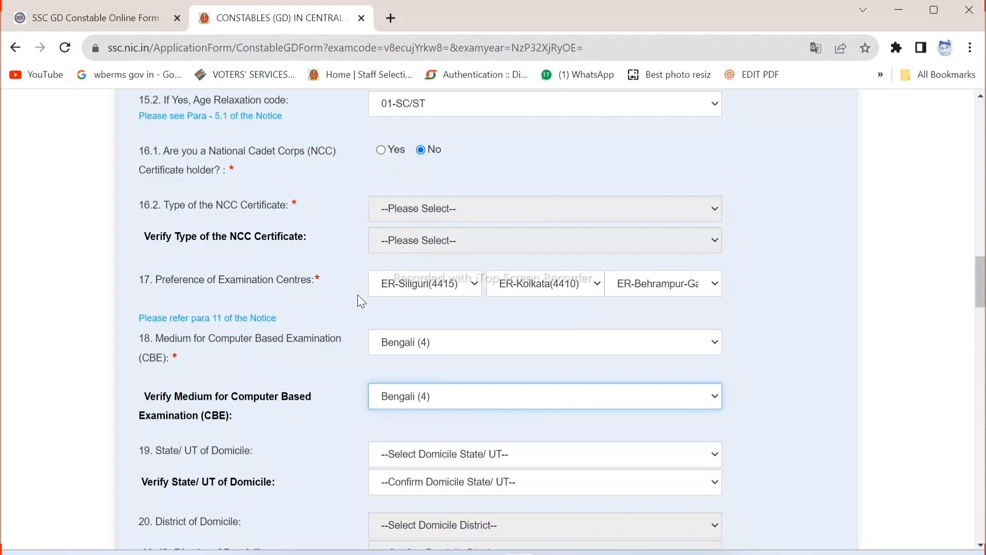
- Set the State/UT of domicile to West Bengal and confirm the same state in the verification field
{"action": "scroll", "coordinate": [358, 296], "scroll_direction": "down", "scroll_amount": 3}
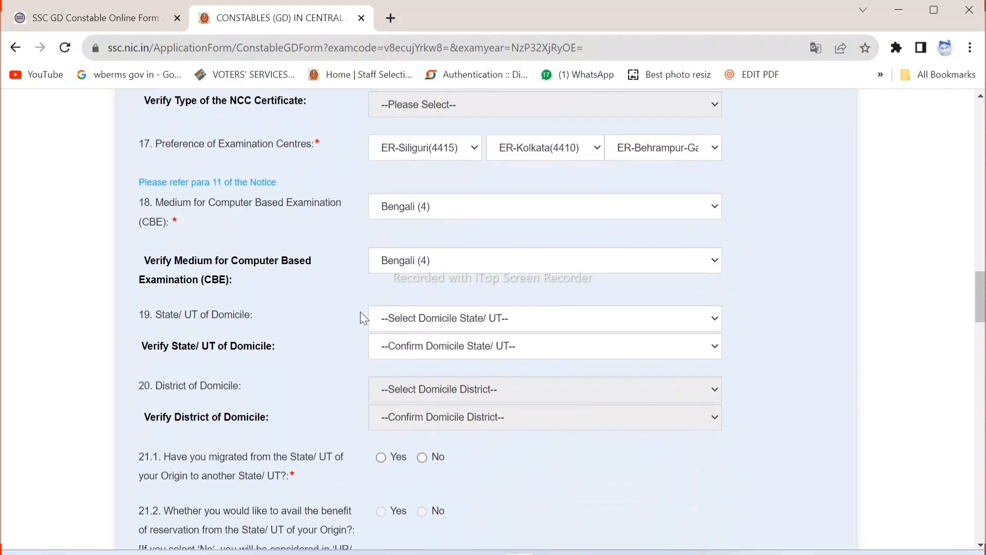
{"action": "left_click", "coordinate": [434, 316]}
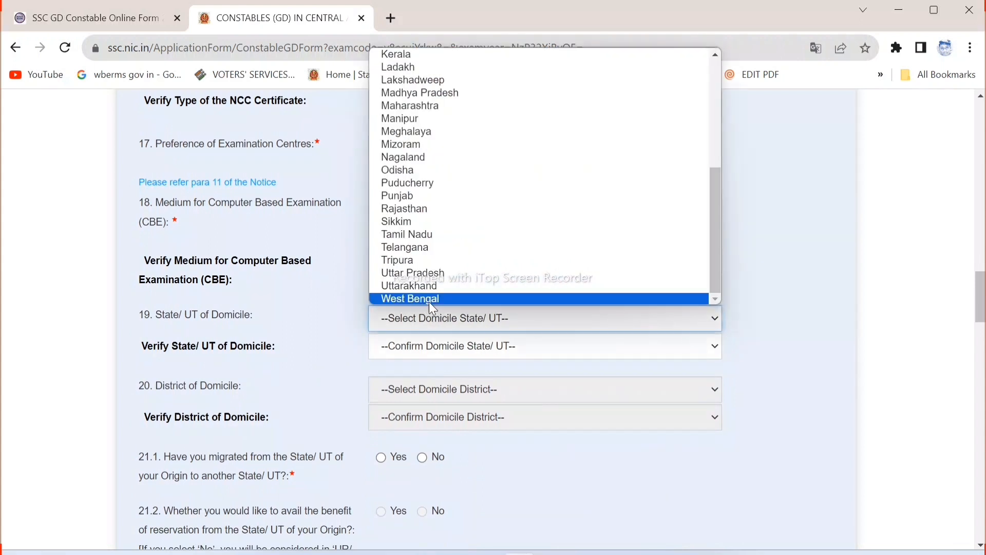
{"action": "left_click", "coordinate": [445, 301]}
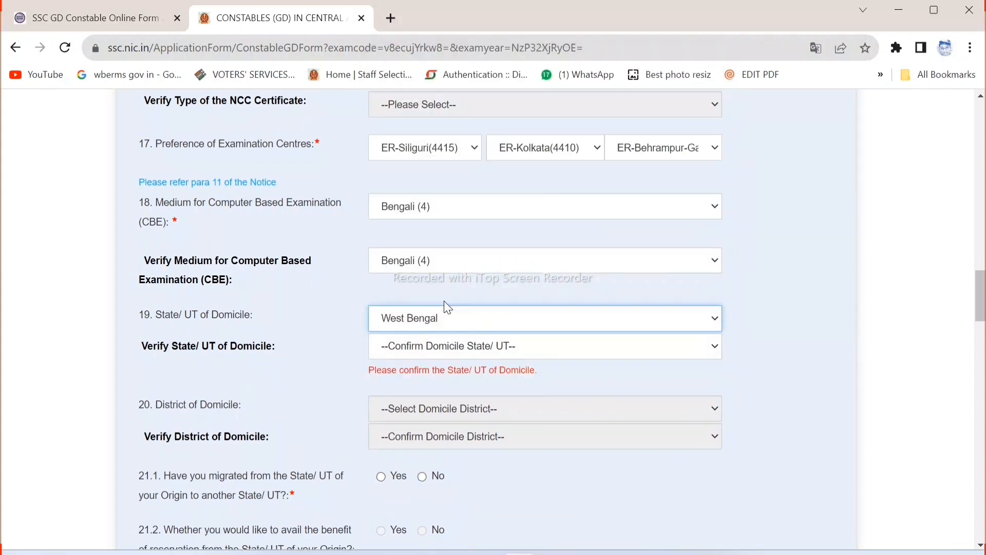
{"action": "left_click", "coordinate": [476, 348]}
{"action": "scroll", "coordinate": [461, 331], "scroll_direction": "down", "scroll_amount": 5}
{"action": "left_click", "coordinate": [462, 328]}
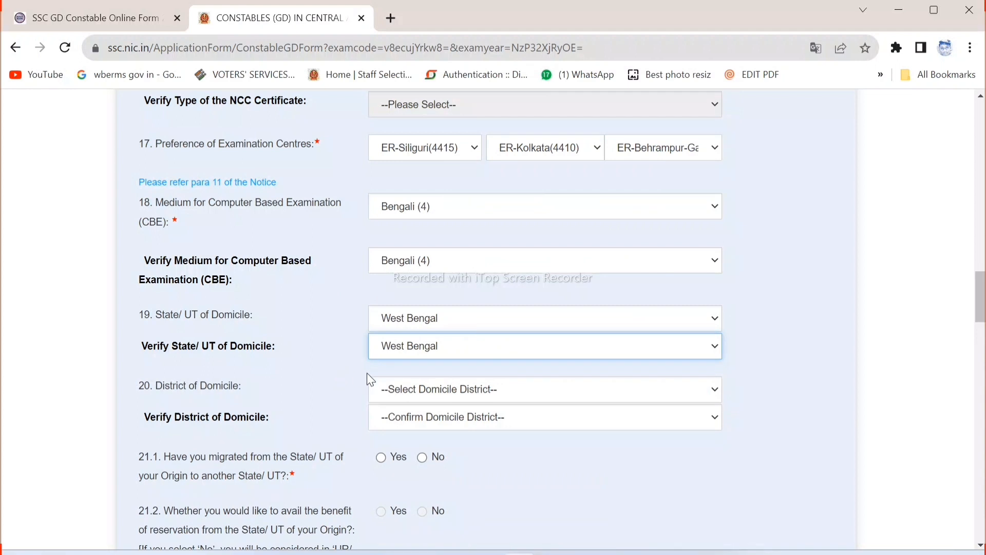
{"action": "left_click", "coordinate": [422, 373]}
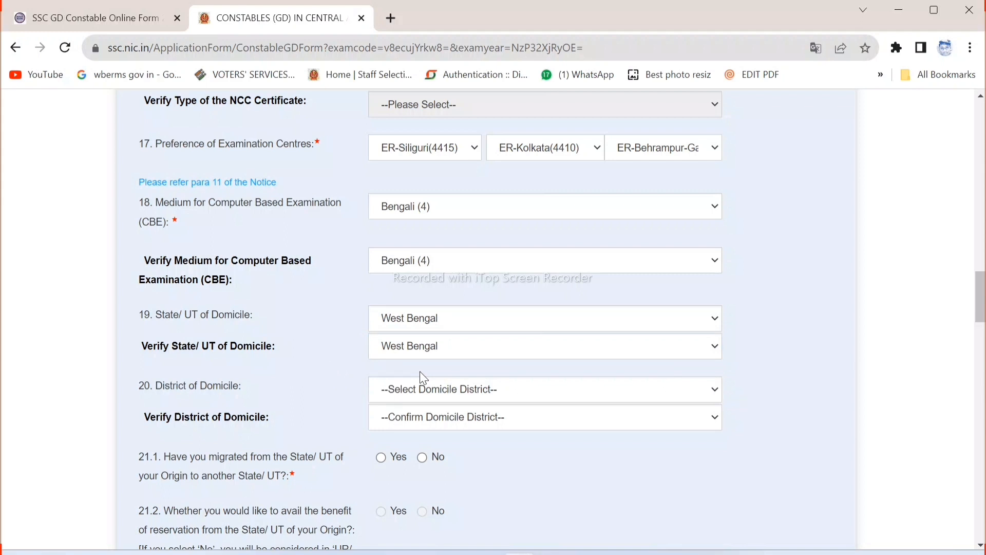
- Set the district of domicile to Malda and confirm the same district in the verification field
{"action": "scroll", "coordinate": [424, 378], "scroll_direction": "down", "scroll_amount": 2}
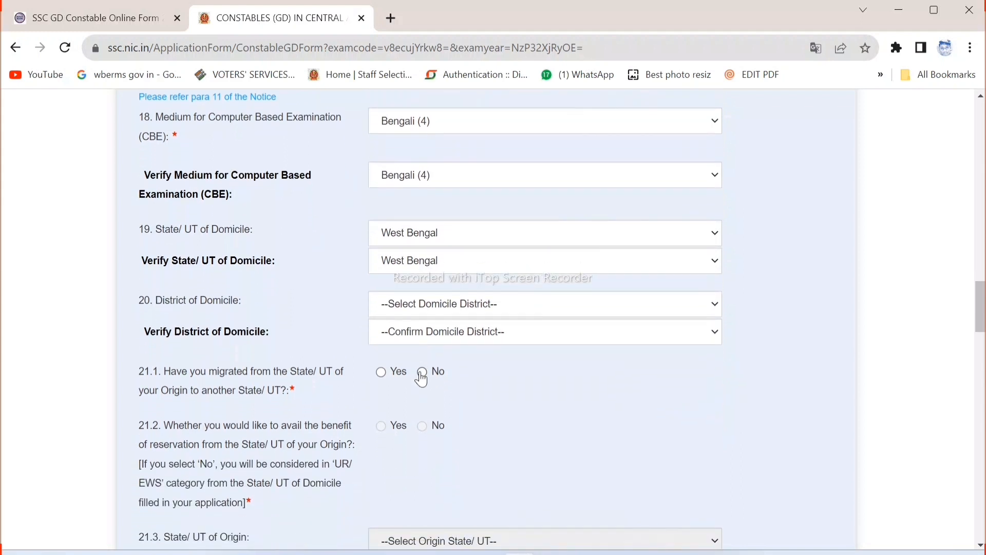
{"action": "scroll", "coordinate": [422, 379], "scroll_direction": "down", "scroll_amount": 1}
{"action": "left_click", "coordinate": [406, 268]}
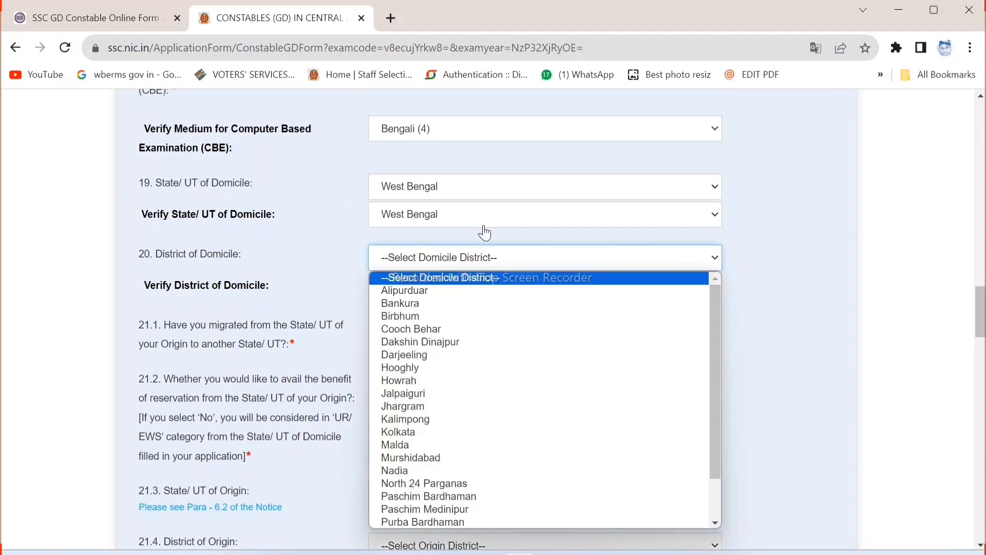
{"action": "scroll", "coordinate": [421, 402], "scroll_direction": "down", "scroll_amount": 1}
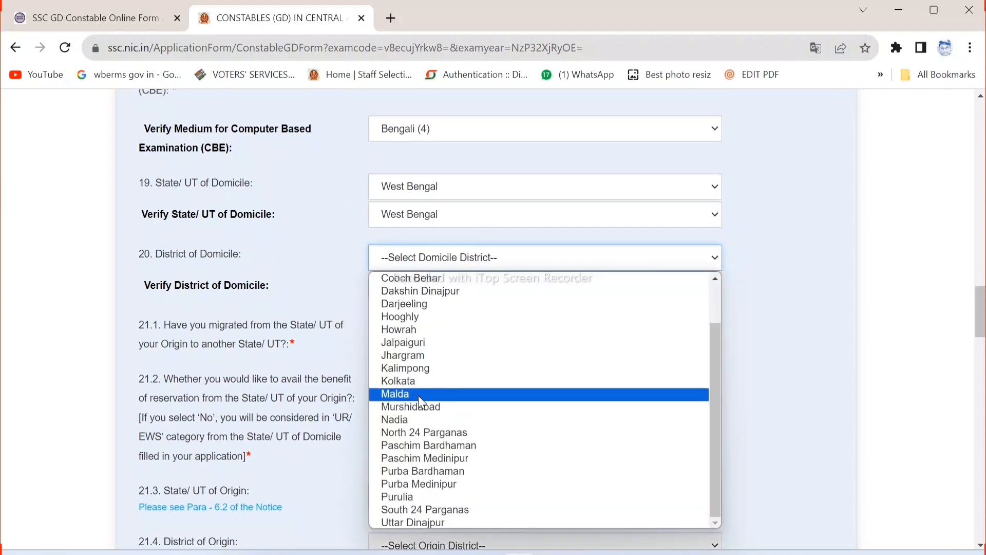
{"action": "left_click", "coordinate": [419, 395]}
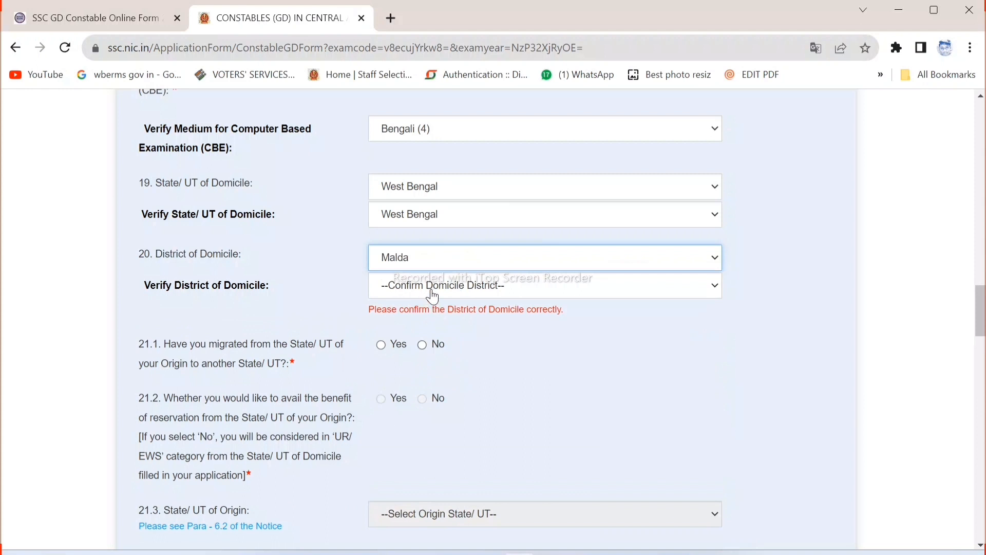
{"action": "left_click", "coordinate": [433, 297]}
{"action": "left_click", "coordinate": [417, 189]}
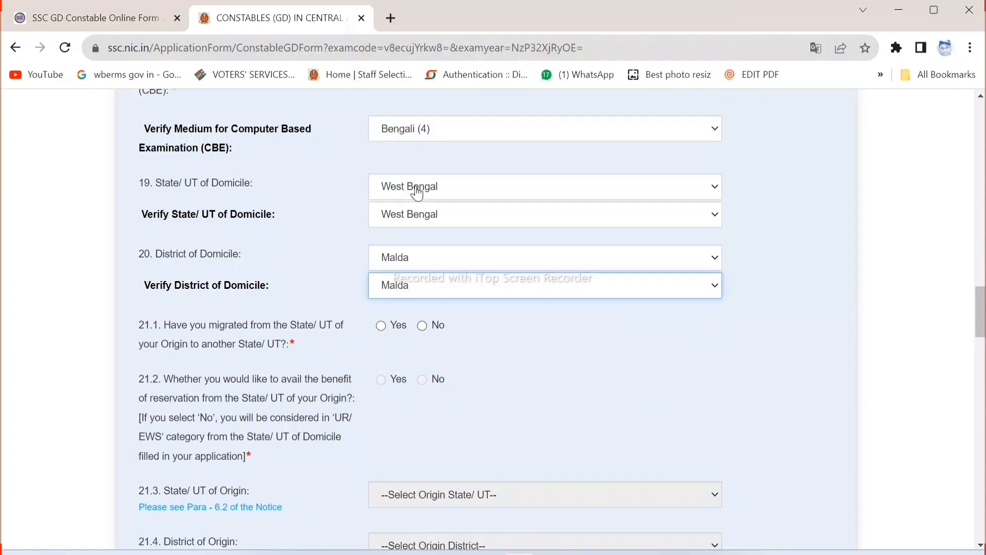
{"action": "left_click", "coordinate": [485, 337]}
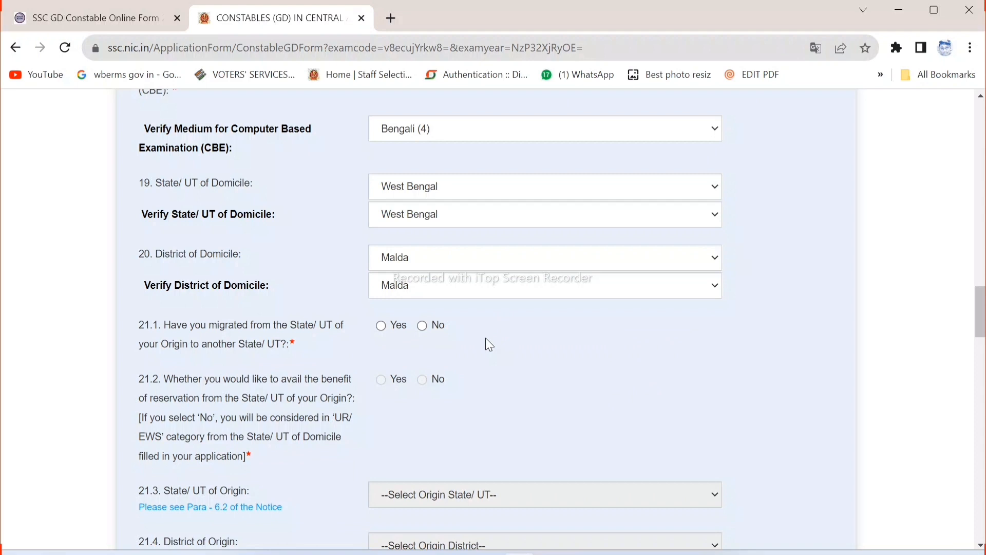
- Answer No to question 21.1 on having migrated from the State/UT of origin to another State/UT
{"action": "left_click", "coordinate": [423, 326]}
{"action": "left_click", "coordinate": [423, 326]}
{"action": "left_click", "coordinate": [422, 327]}
{"action": "left_click", "coordinate": [422, 327]}
{"action": "left_click", "coordinate": [423, 326]}
- Consult the post details for the post codes of the CAPFs and organizations, and close the list
{"action": "scroll", "coordinate": [549, 362], "scroll_direction": "down", "scroll_amount": 5}
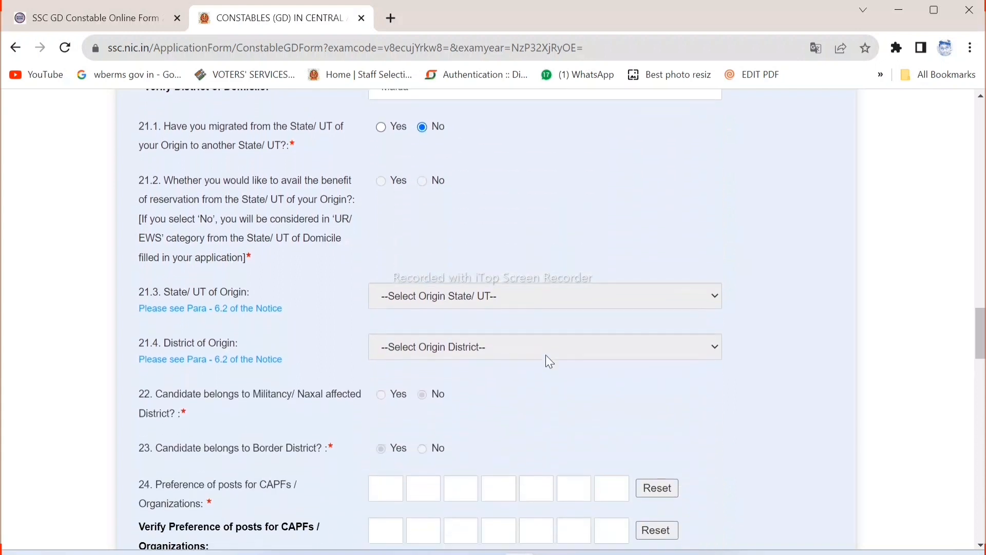
{"action": "scroll", "coordinate": [549, 362], "scroll_direction": "down", "scroll_amount": 2}
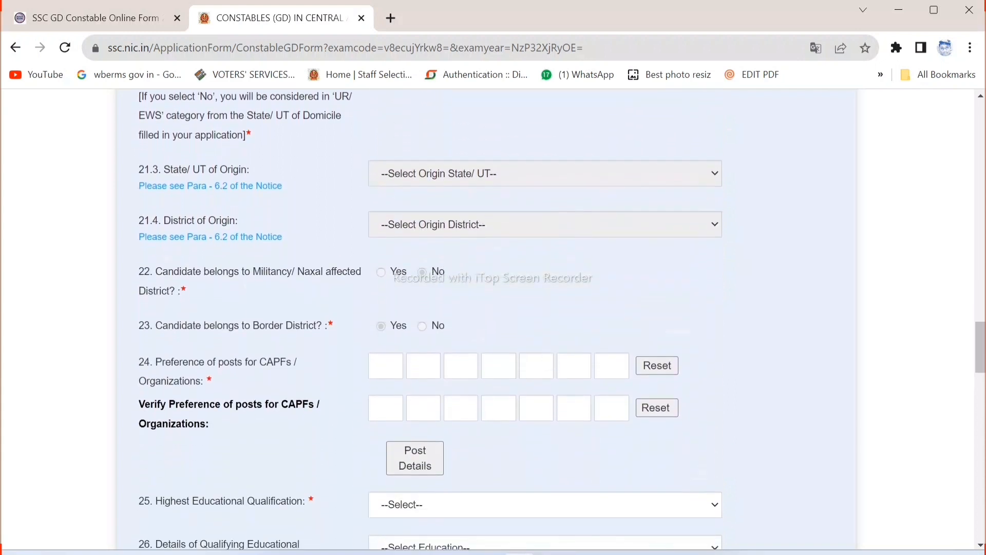
{"action": "scroll", "coordinate": [493, 318], "scroll_direction": "down", "scroll_amount": 1}
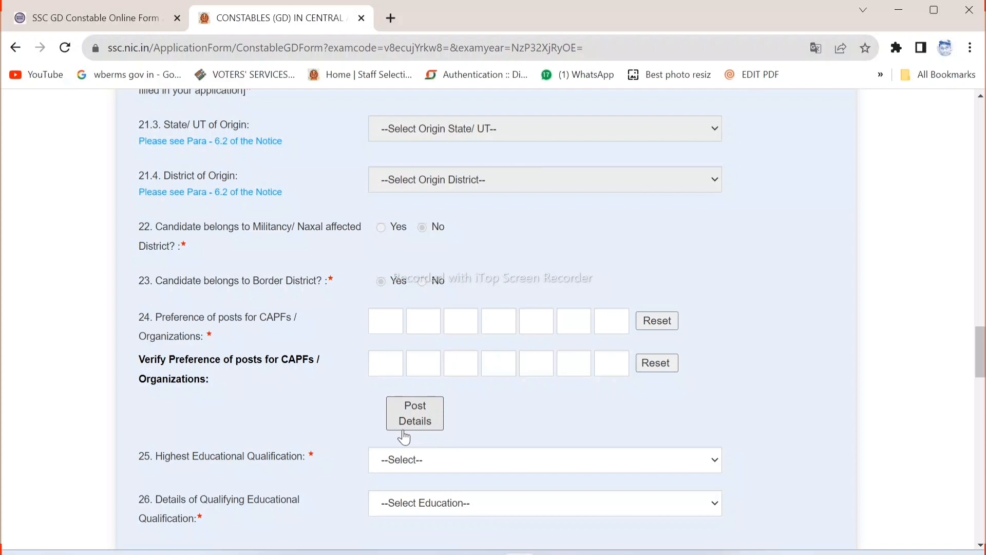
{"action": "left_click", "coordinate": [417, 412]}
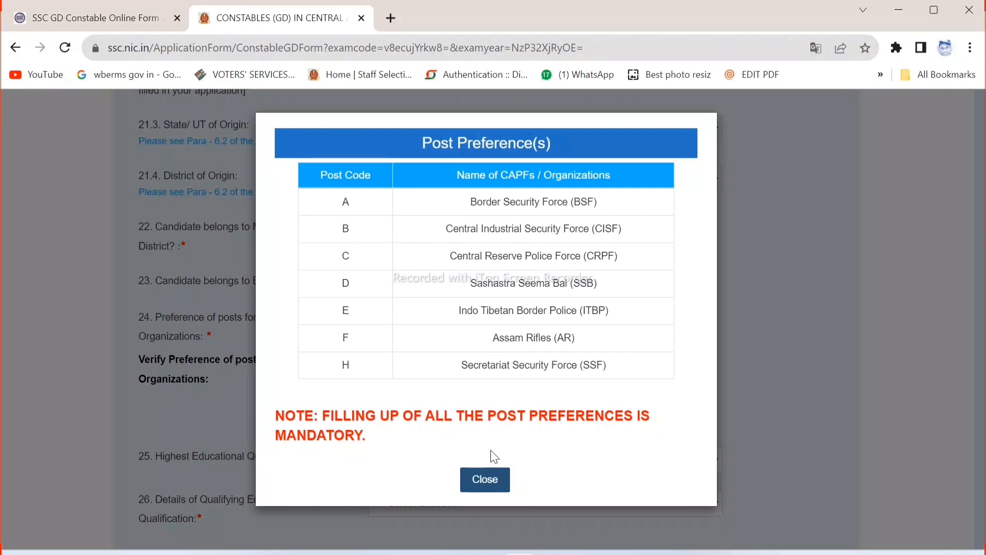
{"action": "left_click", "coordinate": [485, 479]}
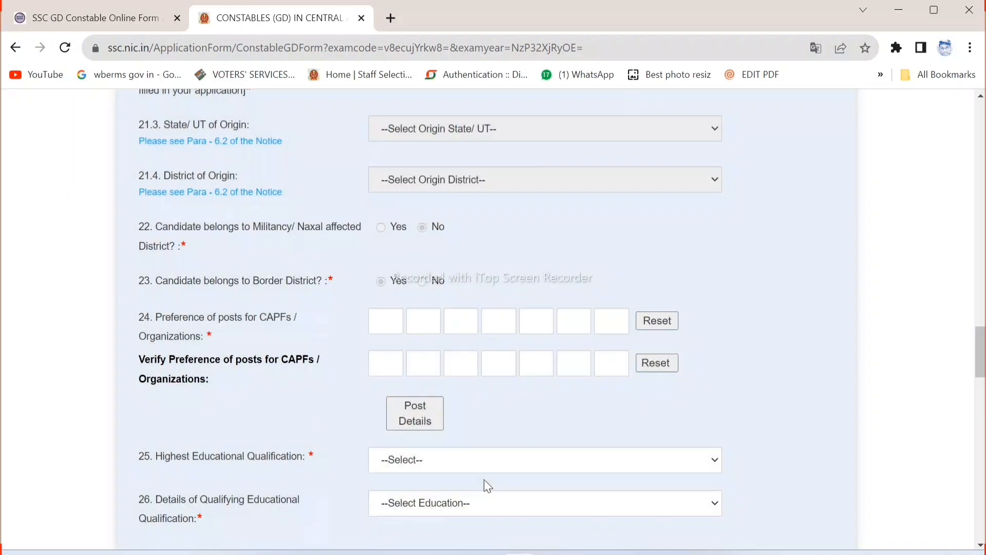
- Enter the post preferences for question 24 in the order B, A, E, D, H, F, C and repeat them in the verification row
{"action": "left_click", "coordinate": [379, 321]}
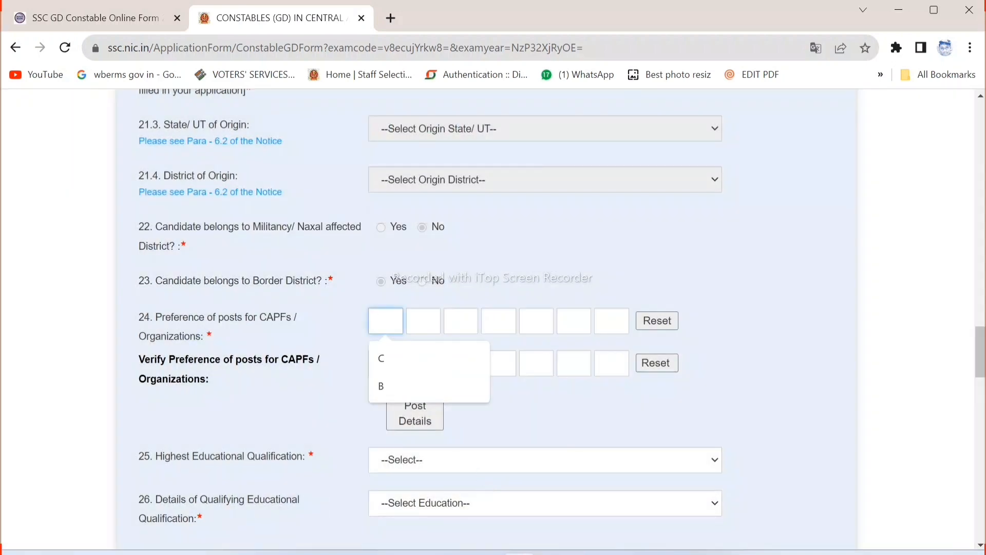
{"action": "type", "text": "A"}
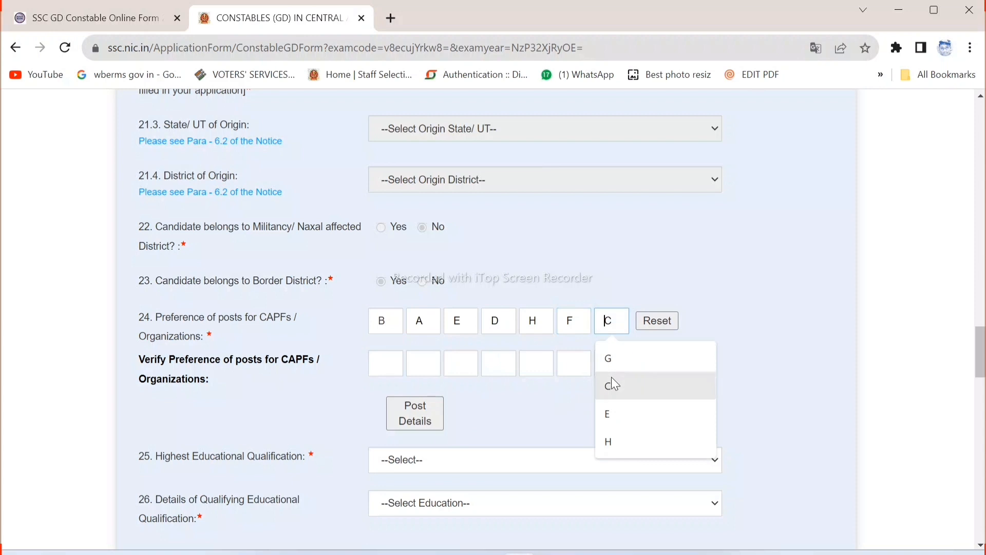
{"action": "left_click", "coordinate": [611, 377]}
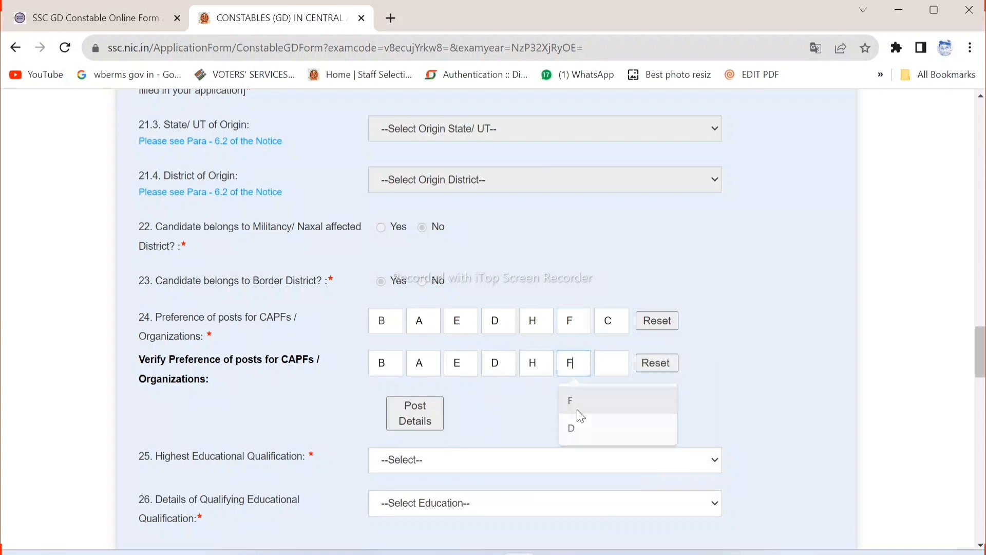
{"action": "left_click", "coordinate": [578, 409]}
{"action": "left_click", "coordinate": [611, 364]}
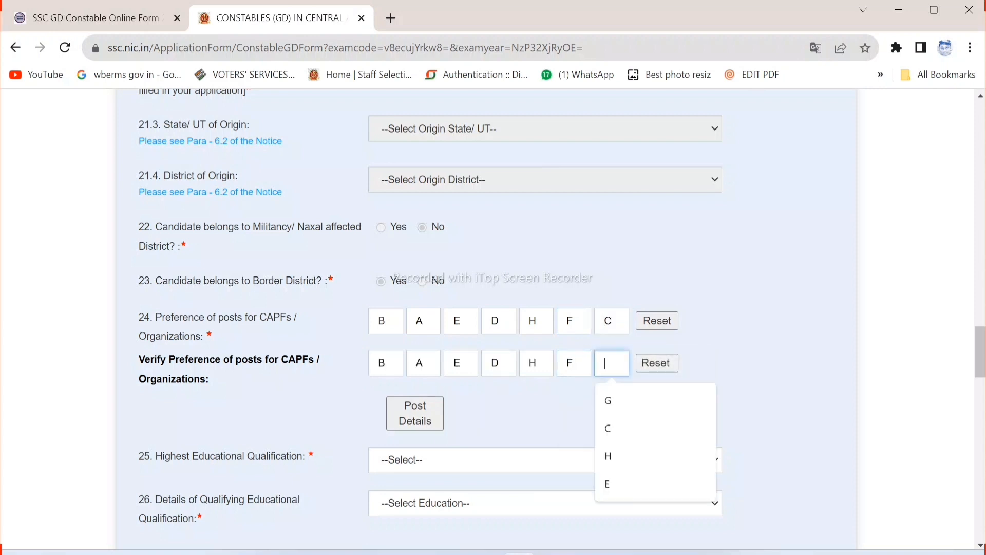
{"action": "left_click", "coordinate": [616, 440]}
- Set the highest educational qualification in question 25 to Intermediate/ Higher Secondary/ 10+2(2)
{"action": "scroll", "coordinate": [577, 403], "scroll_direction": "down", "scroll_amount": 2}
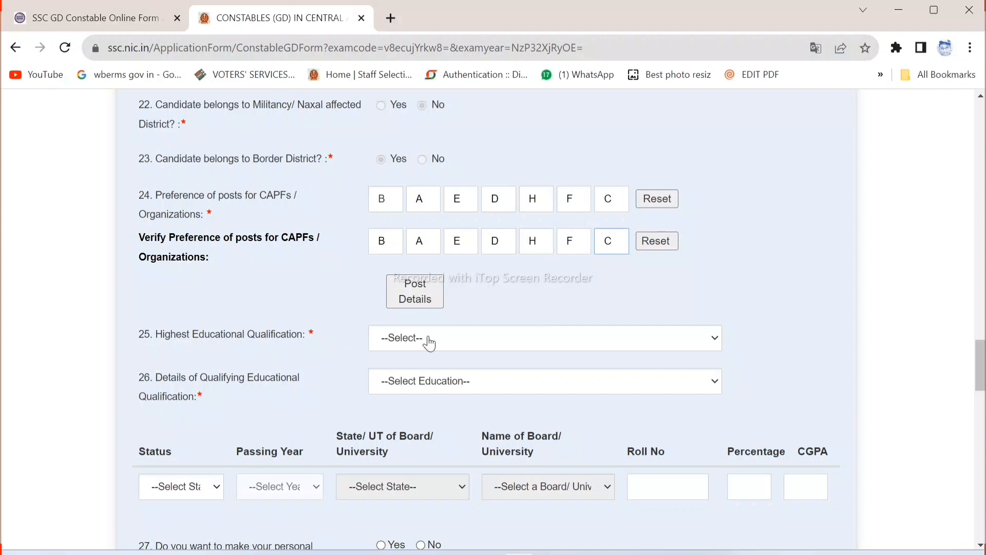
{"action": "left_click", "coordinate": [496, 338]}
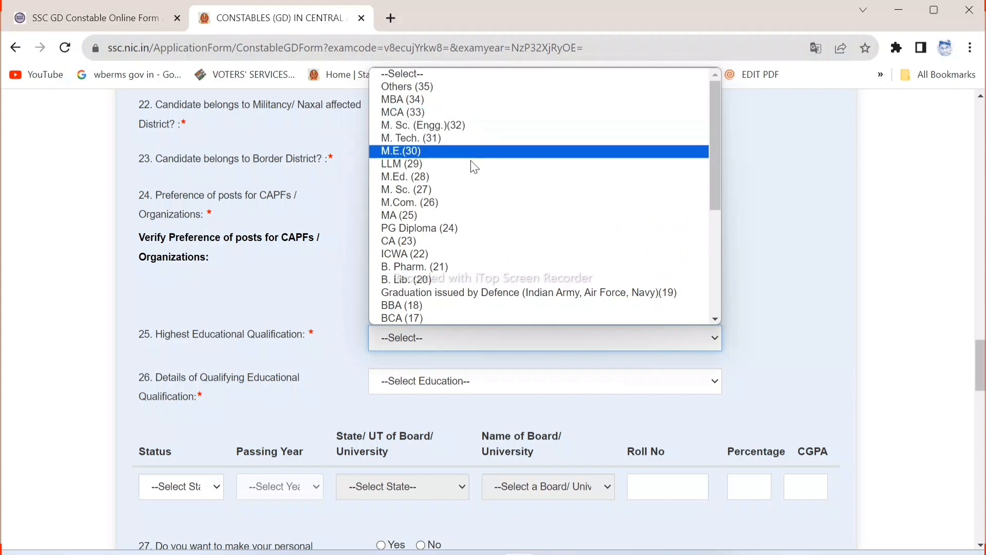
{"action": "scroll", "coordinate": [472, 211], "scroll_direction": "down", "scroll_amount": 3}
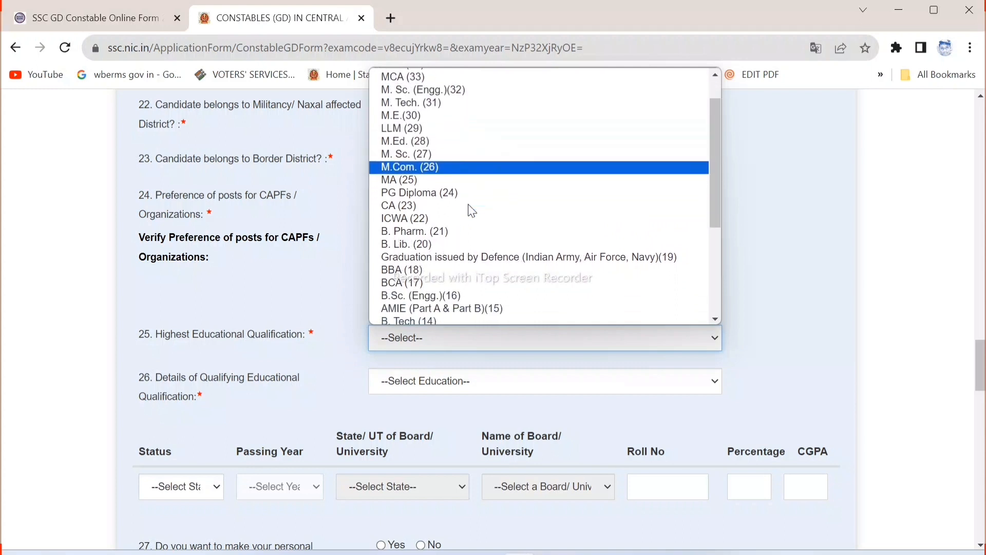
{"action": "scroll", "coordinate": [472, 209], "scroll_direction": "down", "scroll_amount": 5}
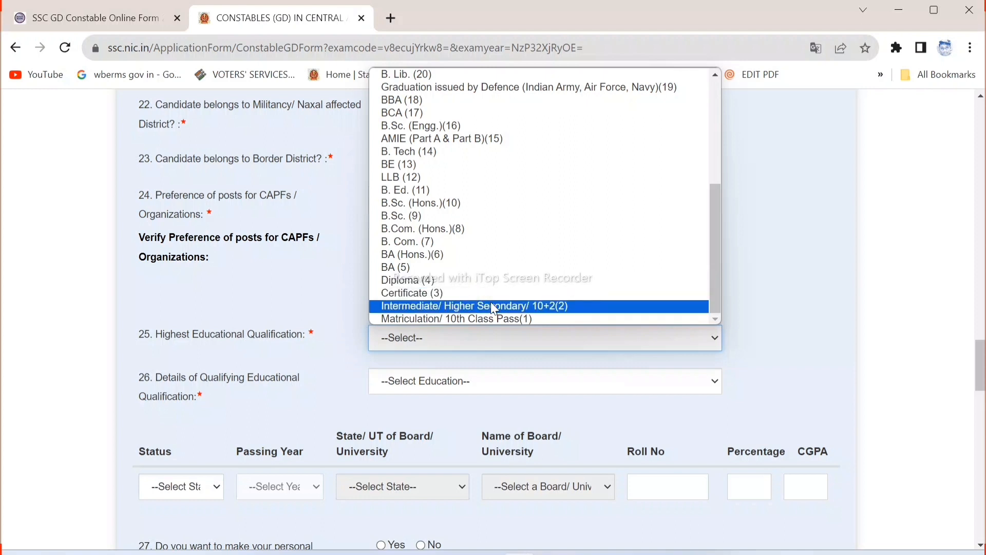
{"action": "left_click", "coordinate": [595, 307]}
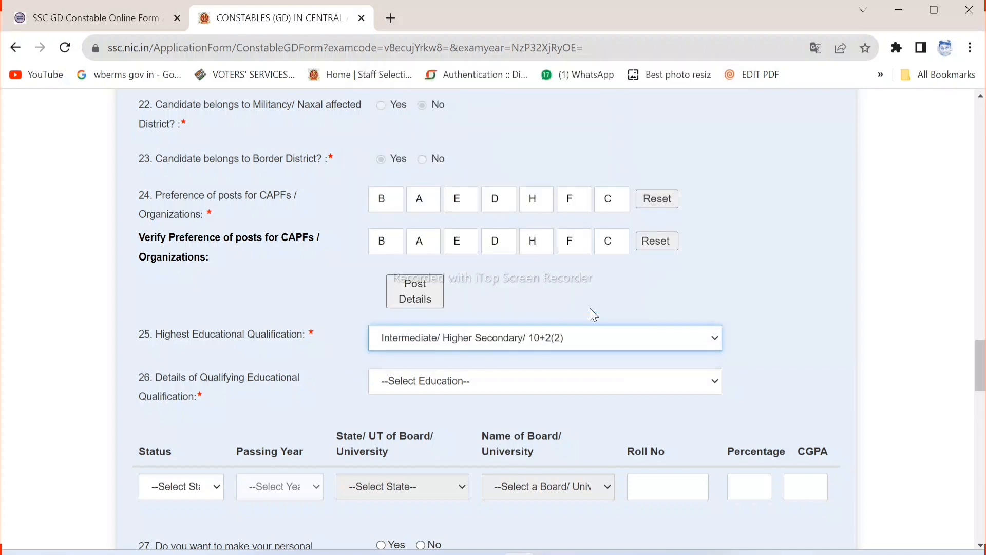
{"action": "left_click", "coordinate": [345, 363]}
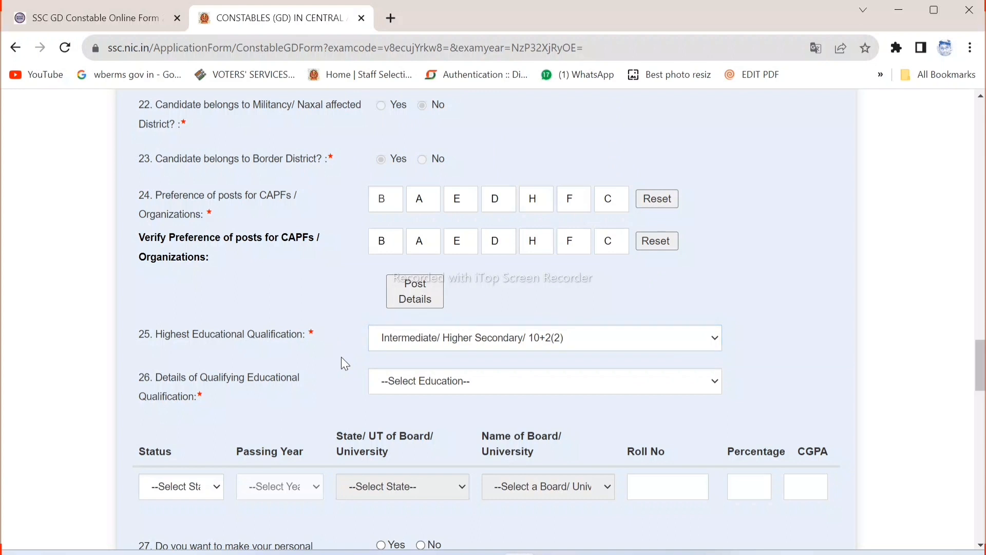
- Set the qualifying education in question 26 to 10th Standard, with status Passed and a percentage of 55
{"action": "scroll", "coordinate": [345, 364], "scroll_direction": "down", "scroll_amount": 1}
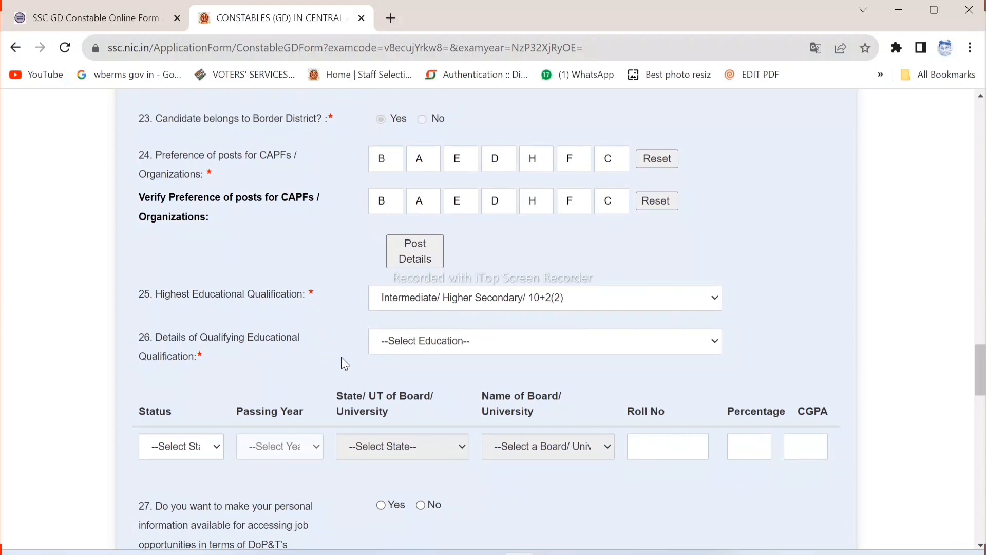
{"action": "left_click", "coordinate": [440, 352]}
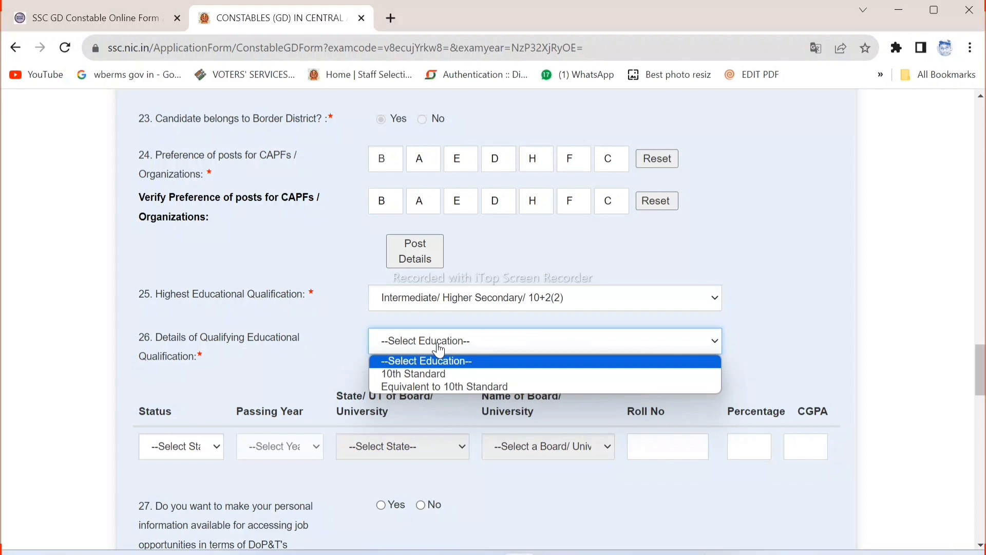
{"action": "left_click", "coordinate": [462, 379]}
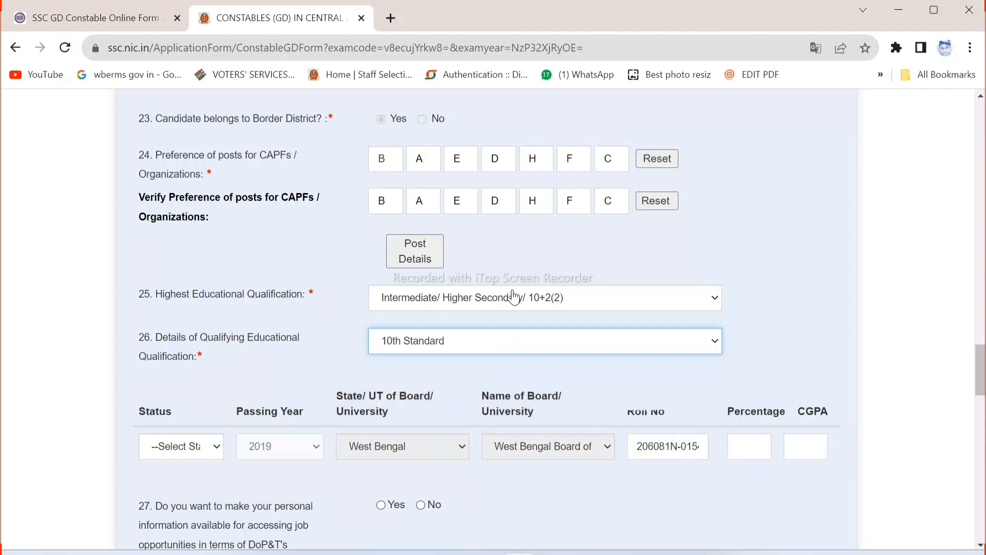
{"action": "scroll", "coordinate": [179, 359], "scroll_direction": "down", "scroll_amount": 2}
{"action": "left_click", "coordinate": [180, 353]}
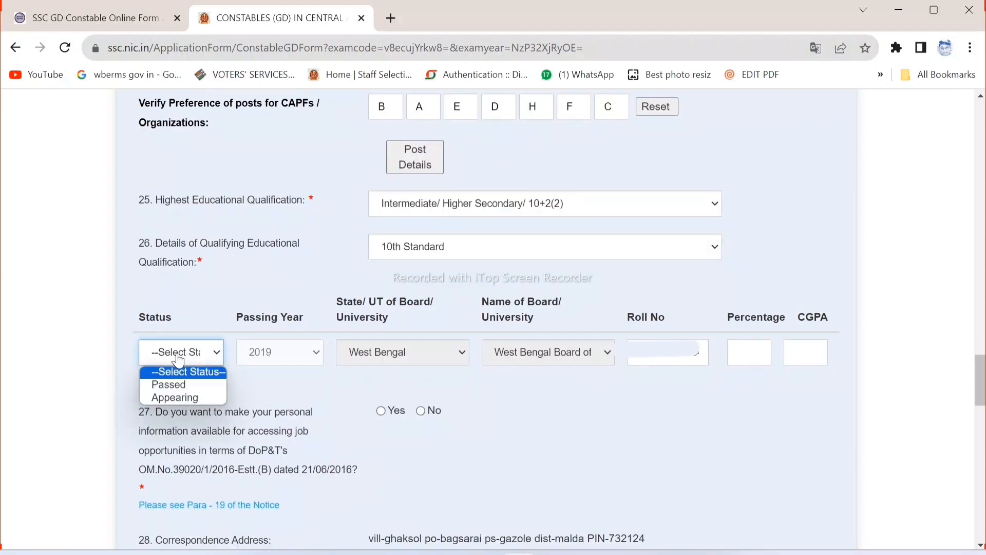
{"action": "left_click", "coordinate": [203, 385]}
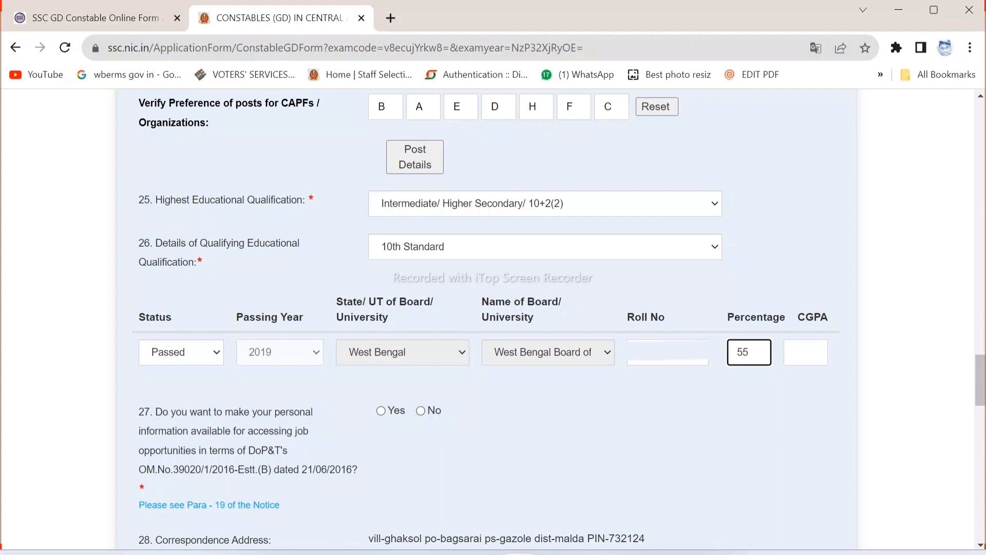
{"action": "left_click", "coordinate": [732, 380]}
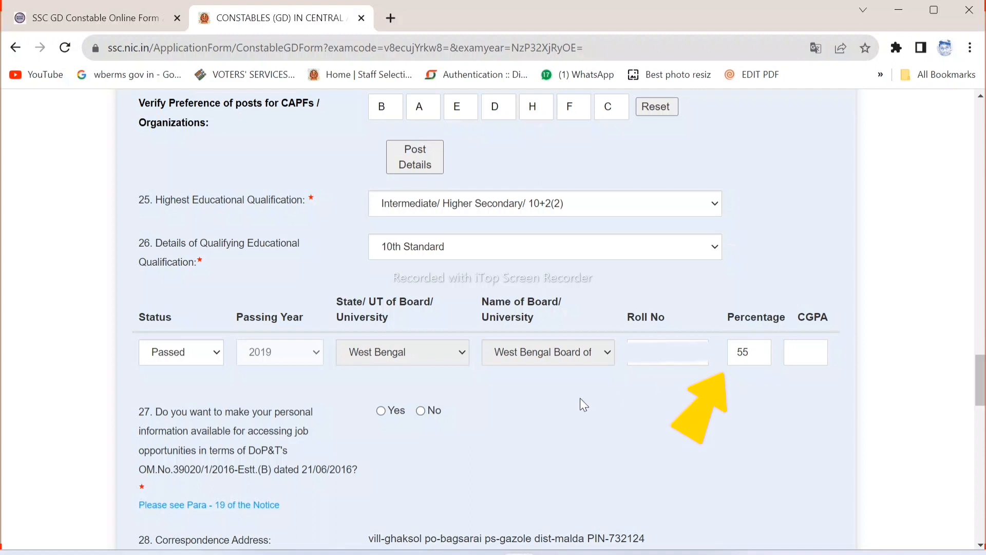
- Answer Yes to question 27 on making personal information available for accessing job opportunities
{"action": "scroll", "coordinate": [581, 399], "scroll_direction": "down", "scroll_amount": 1}
{"action": "scroll", "coordinate": [582, 405], "scroll_direction": "down", "scroll_amount": 1}
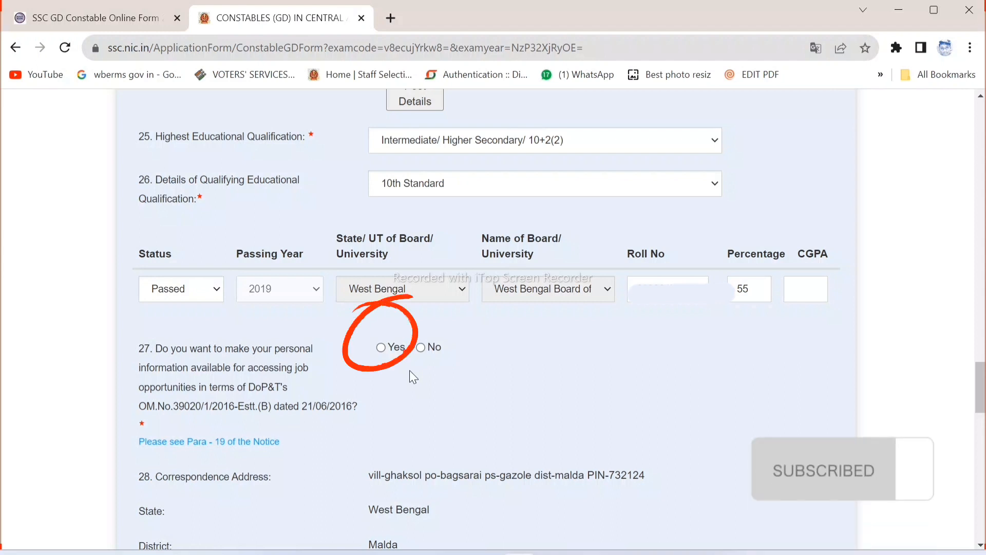
{"action": "left_click", "coordinate": [381, 349]}
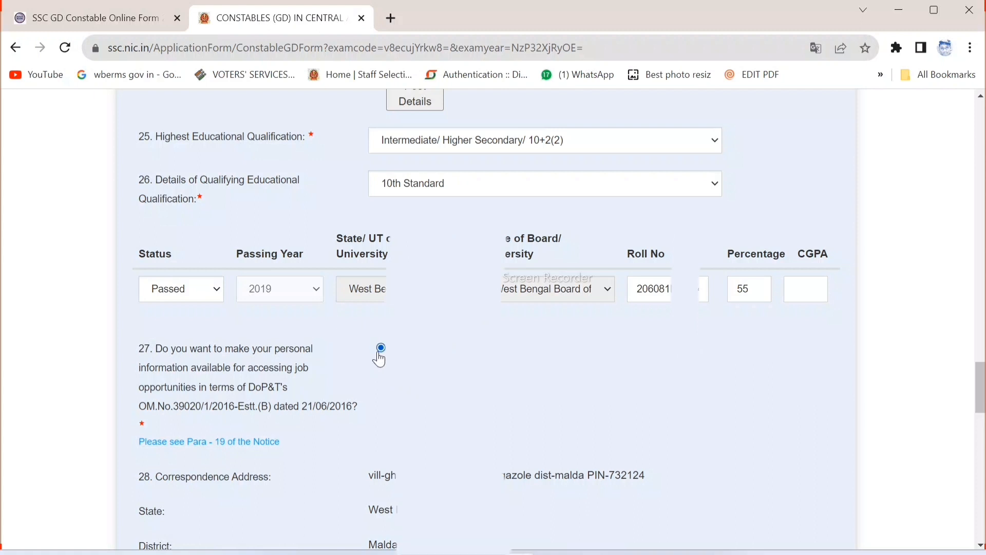
- Upload the candidate's photograph from the Desktop folder and answer Yes to question 30 on it being taken on or after 24-August-2023
{"action": "scroll", "coordinate": [514, 404], "scroll_direction": "down", "scroll_amount": 1}
{"action": "scroll", "coordinate": [510, 398], "scroll_direction": "down", "scroll_amount": 3}
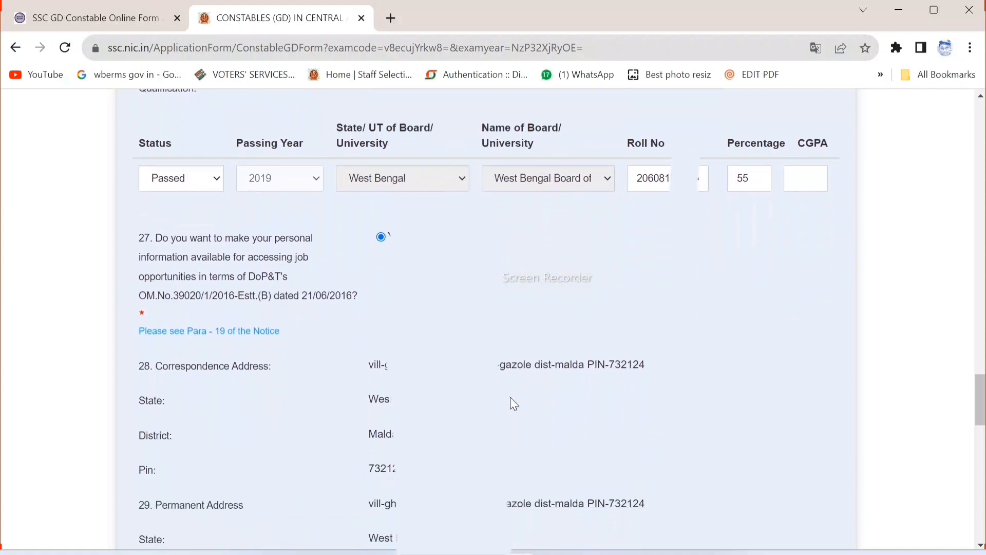
{"action": "scroll", "coordinate": [514, 404], "scroll_direction": "down", "scroll_amount": 1}
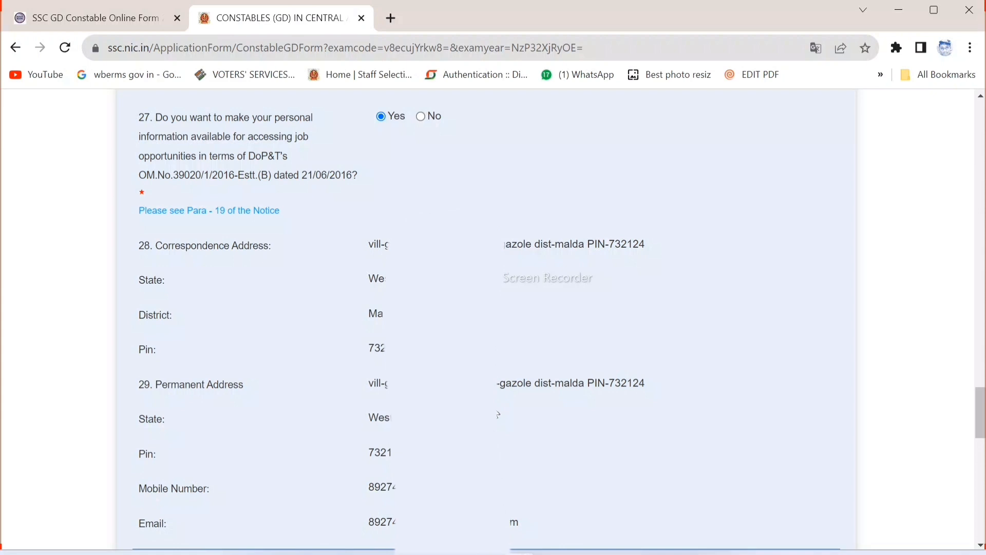
{"action": "scroll", "coordinate": [499, 414], "scroll_direction": "down", "scroll_amount": 1}
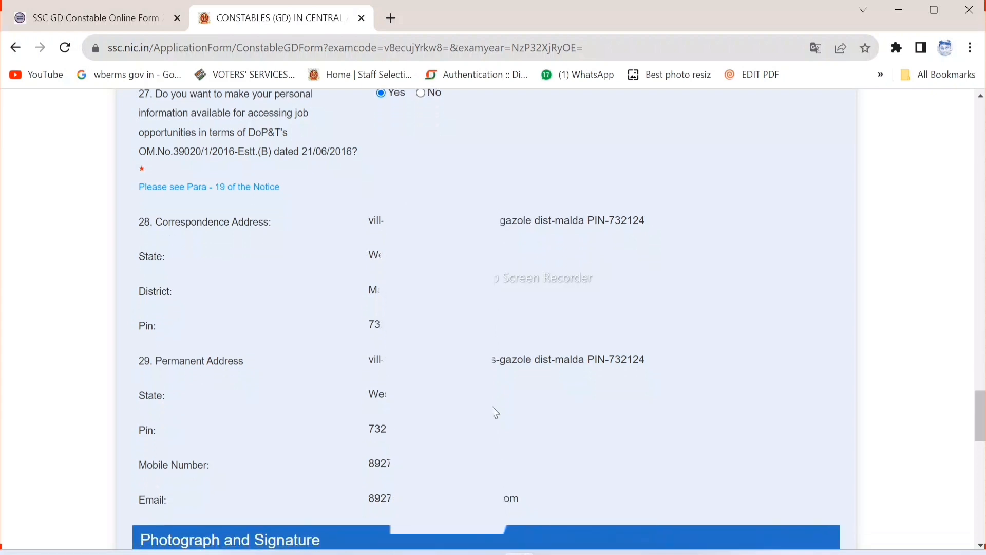
{"action": "scroll", "coordinate": [497, 414], "scroll_direction": "down", "scroll_amount": 5}
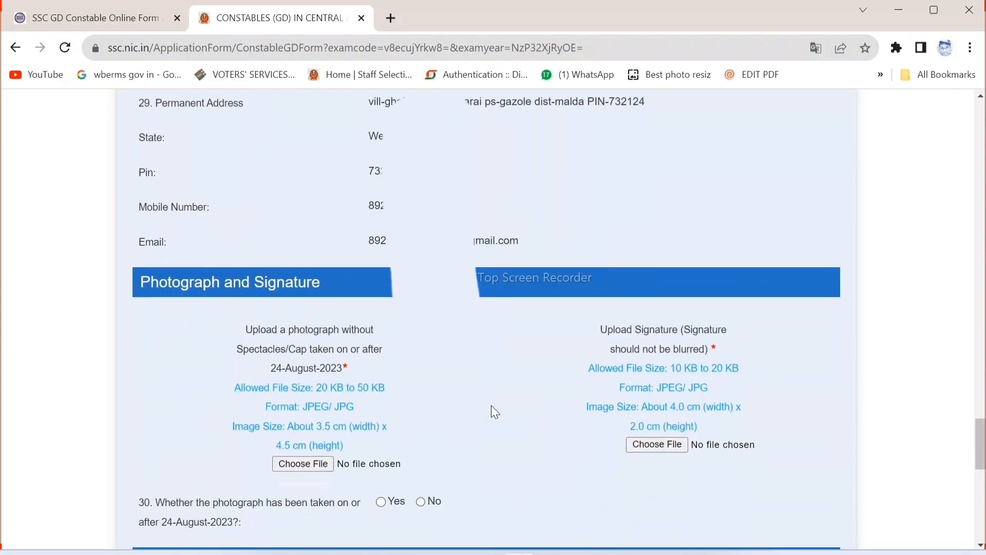
{"action": "scroll", "coordinate": [496, 413], "scroll_direction": "down", "scroll_amount": 1}
{"action": "scroll", "coordinate": [496, 412], "scroll_direction": "down", "scroll_amount": 2}
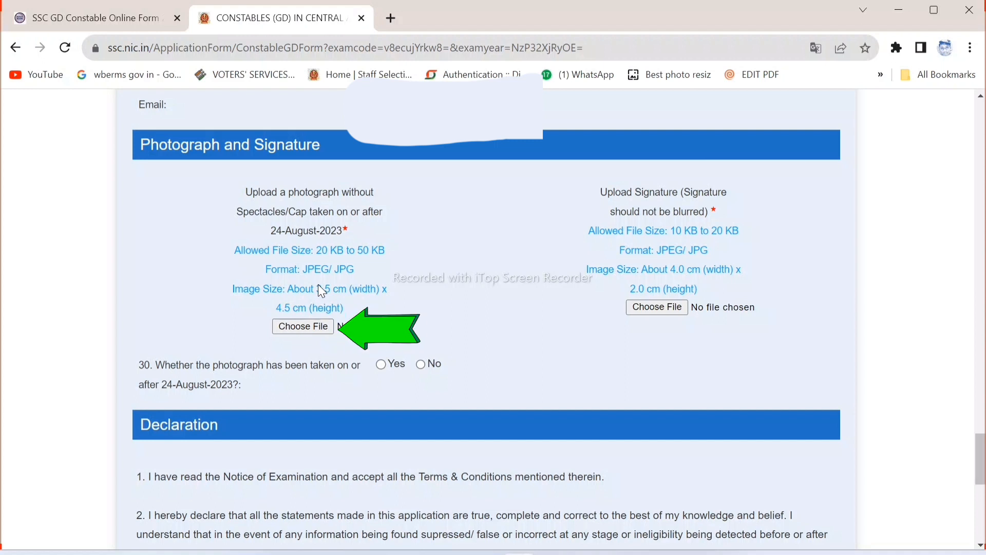
{"action": "left_click", "coordinate": [315, 332]}
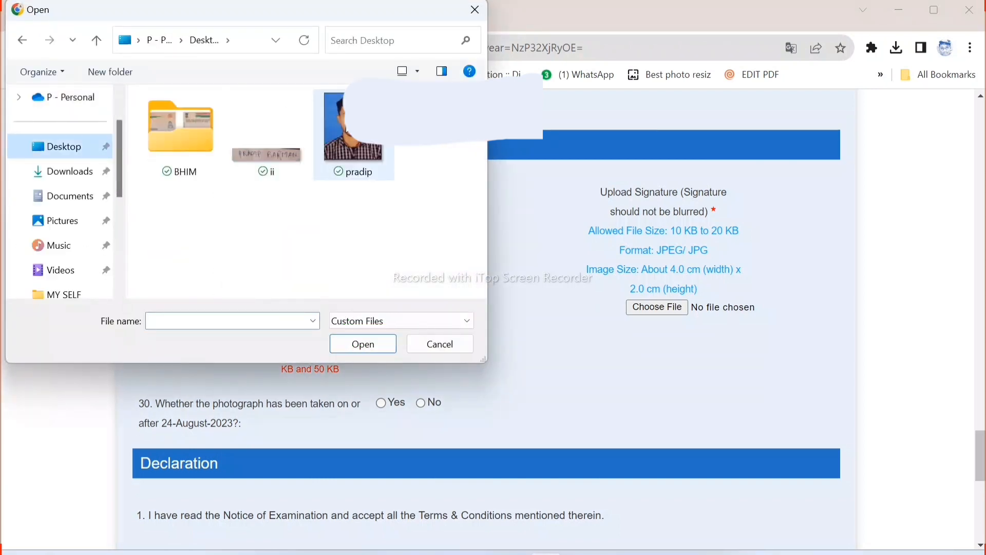
{"action": "double_click", "coordinate": [347, 130]}
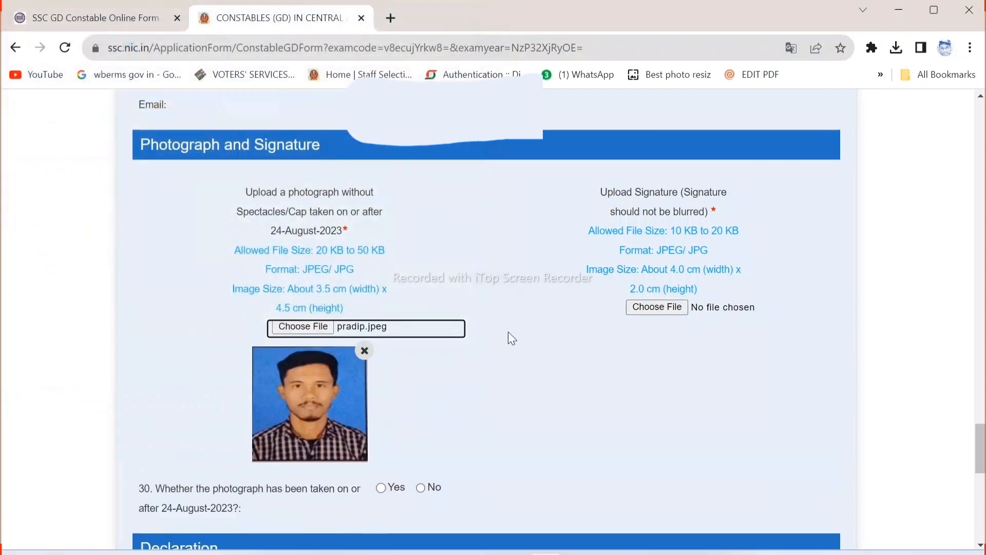
{"action": "scroll", "coordinate": [513, 338], "scroll_direction": "down", "scroll_amount": 2}
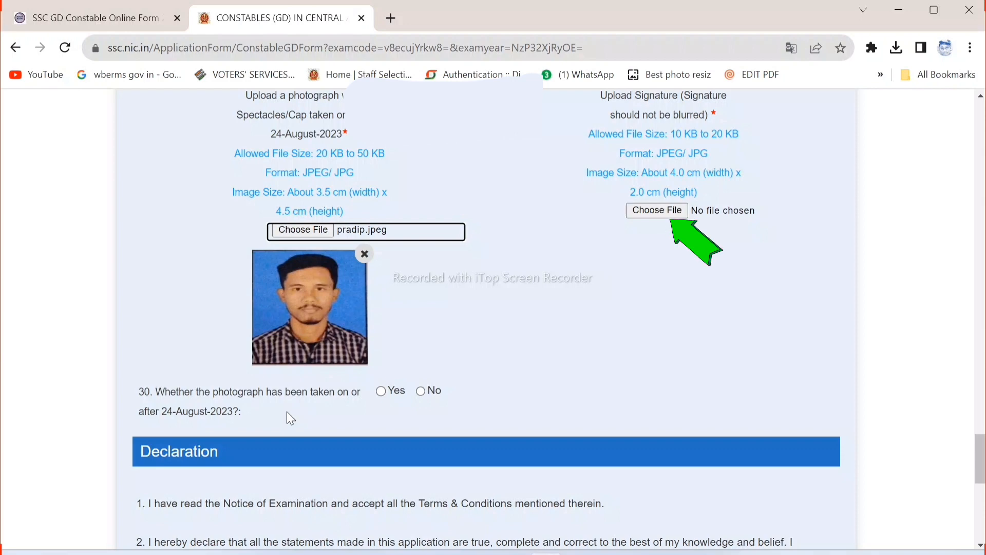
{"action": "left_click", "coordinate": [380, 390]}
- Upload the candidate's signature image ii.jpeg from the Desktop folder
{"action": "scroll", "coordinate": [462, 359], "scroll_direction": "up", "scroll_amount": 1}
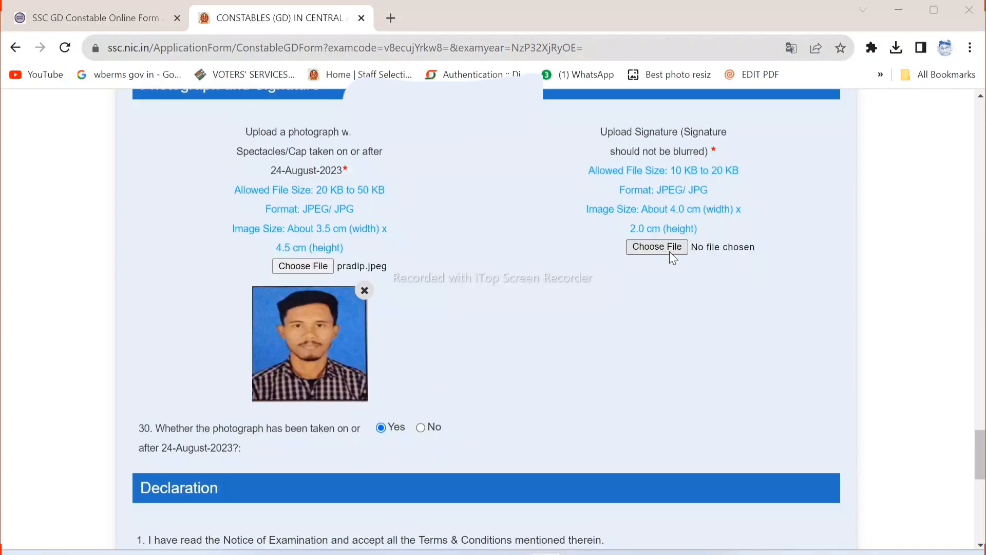
{"action": "left_click", "coordinate": [663, 248]}
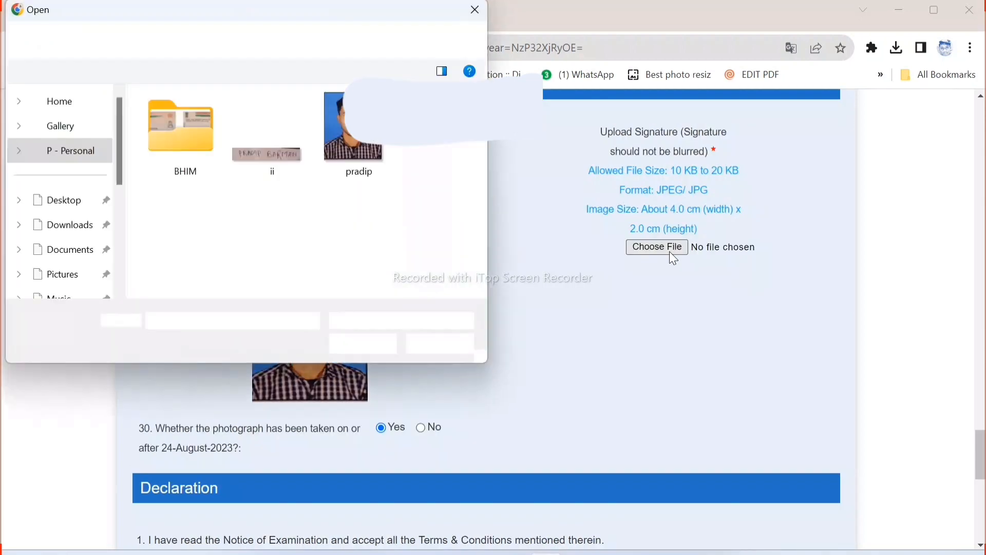
{"action": "double_click", "coordinate": [258, 151]}
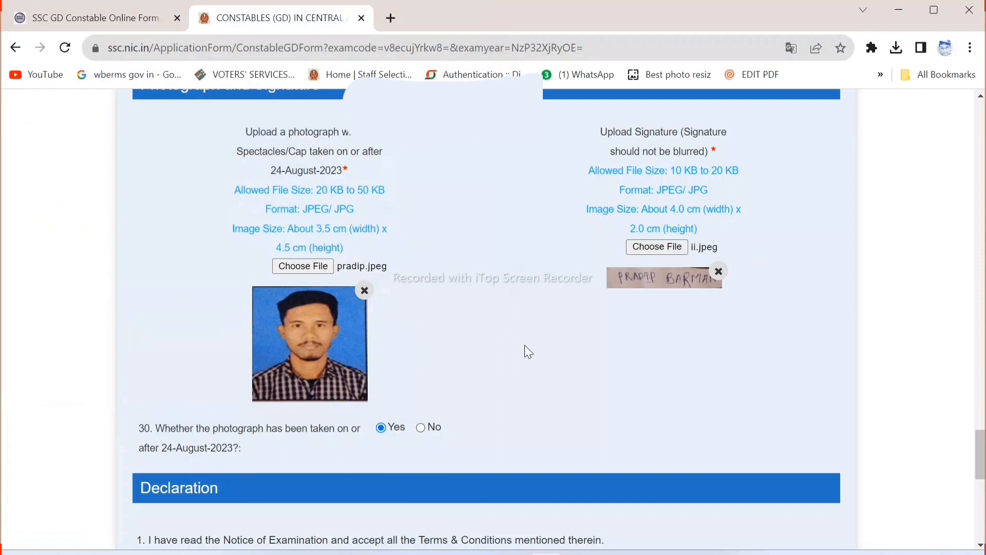
- Agree to the declaration, including the authorization for SSC to use Aadhaar data for verification
{"action": "scroll", "coordinate": [525, 346], "scroll_direction": "down", "scroll_amount": 2}
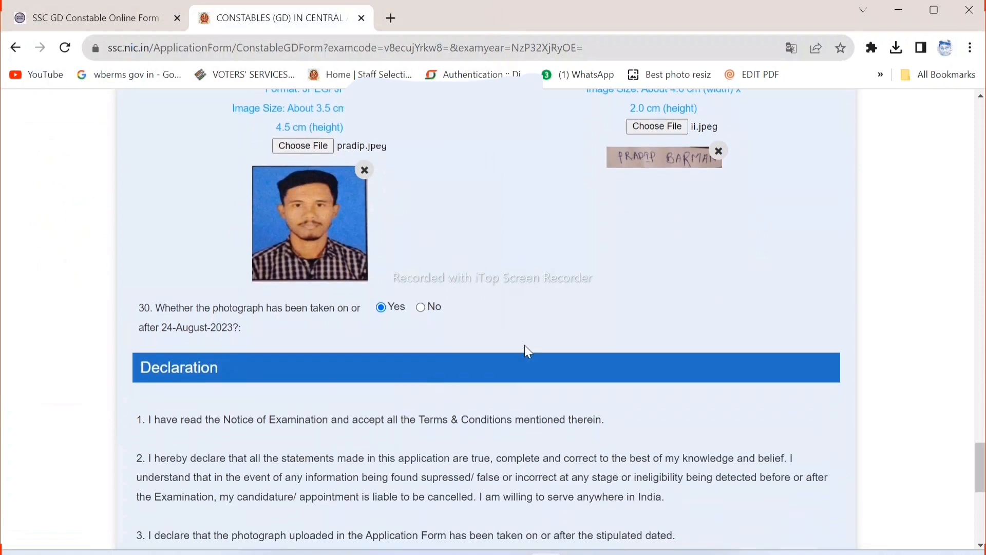
{"action": "scroll", "coordinate": [525, 346], "scroll_direction": "down", "scroll_amount": 3}
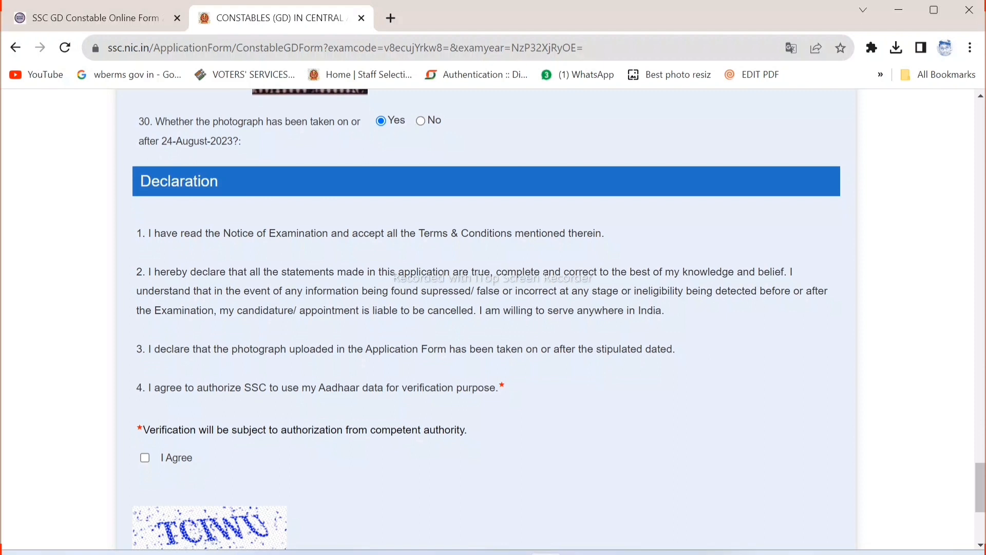
{"action": "scroll", "coordinate": [526, 347], "scroll_direction": "down", "scroll_amount": 1}
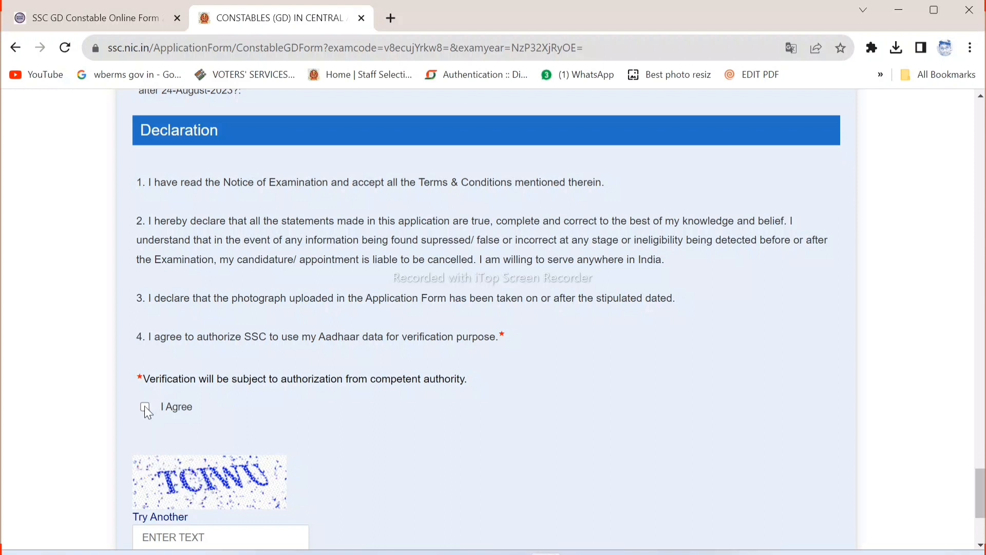
{"action": "scroll", "coordinate": [146, 410], "scroll_direction": "down", "scroll_amount": 2}
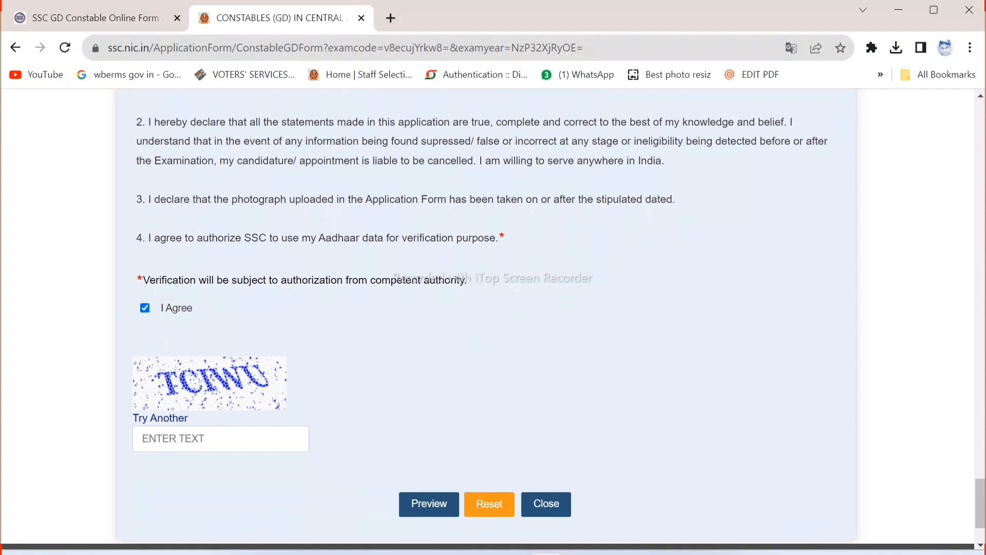
- Enter the captcha text shown below the declaration and open the preview of the application form
{"action": "type", "text": "TCIWU"}
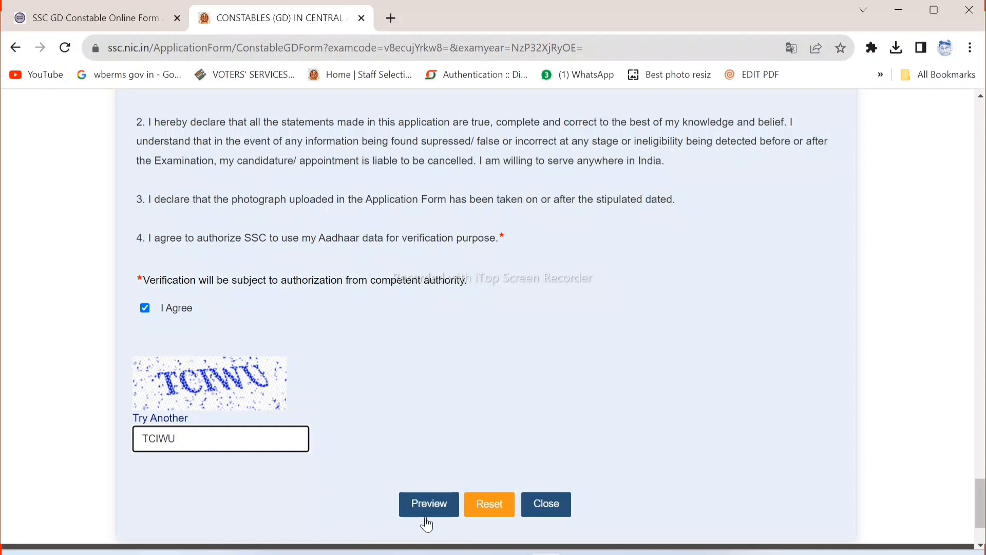
{"action": "left_click", "coordinate": [430, 518]}
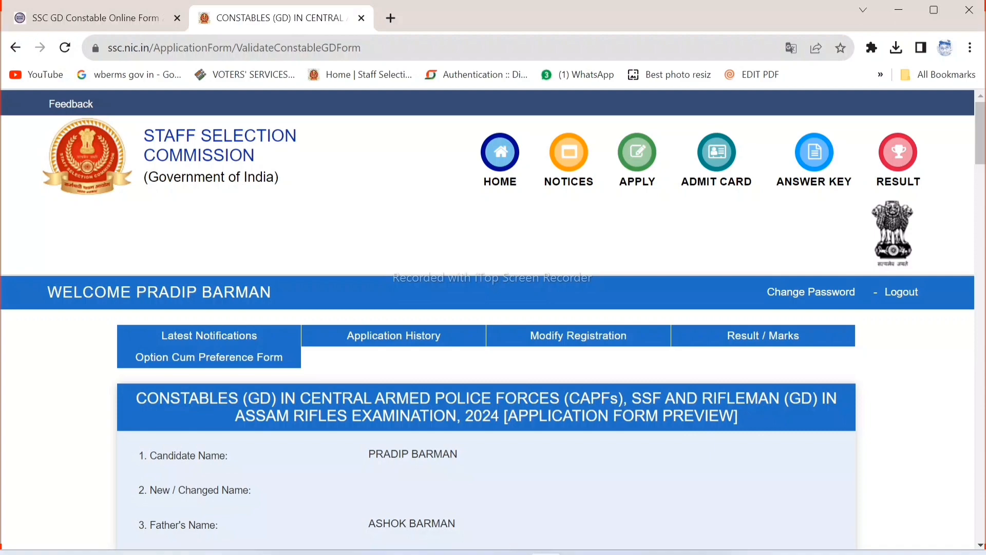
- Review the whole application form preview, from the candidate's personal details through the photograph, signature and question 30
{"action": "scroll", "coordinate": [534, 411], "scroll_direction": "down", "scroll_amount": 2}
{"action": "scroll", "coordinate": [534, 411], "scroll_direction": "down", "scroll_amount": 5}
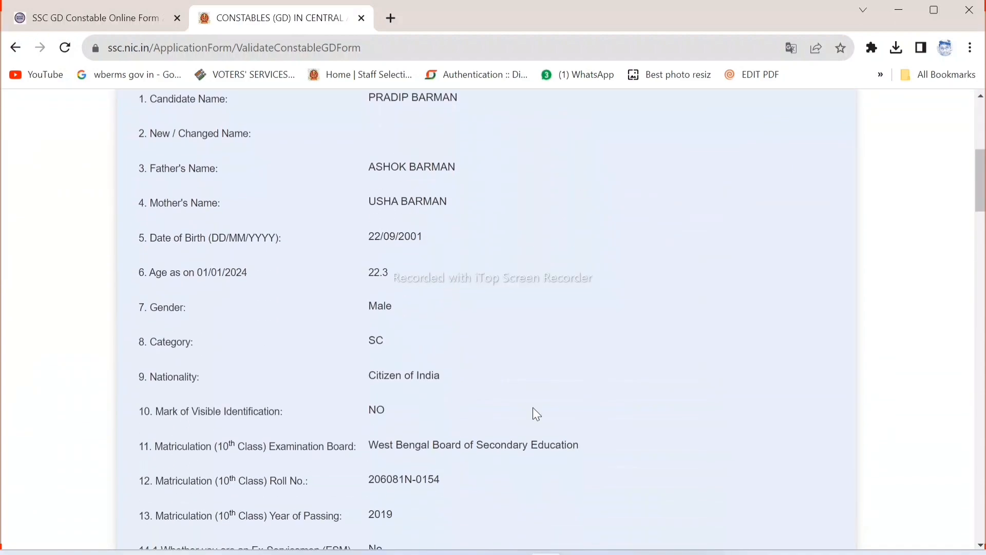
{"action": "scroll", "coordinate": [533, 408], "scroll_direction": "down", "scroll_amount": 8}
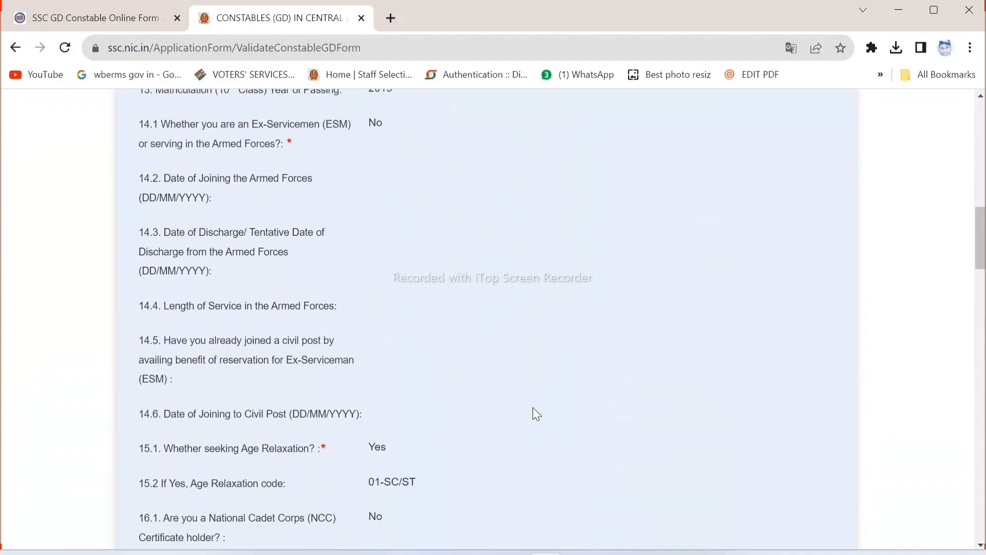
{"action": "scroll", "coordinate": [532, 408], "scroll_direction": "down", "scroll_amount": 10}
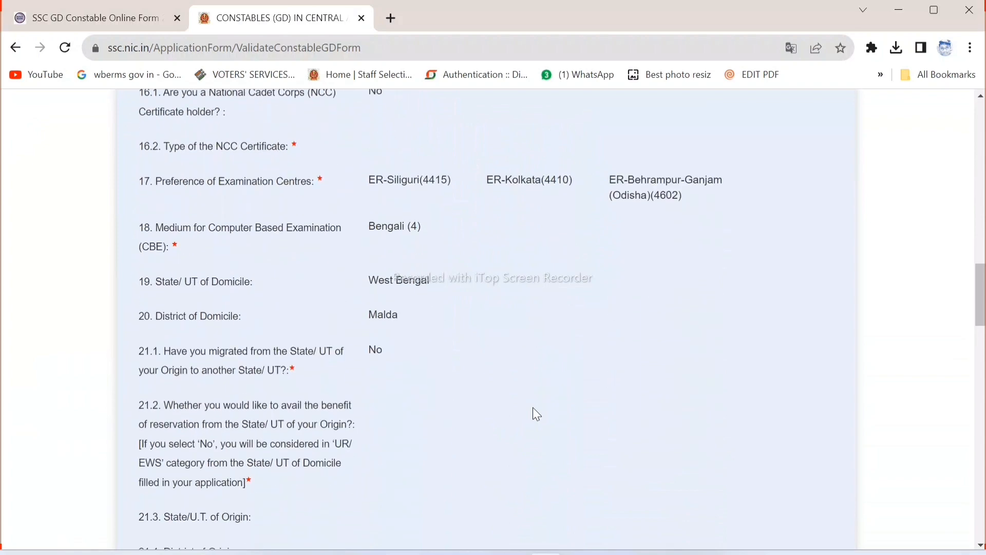
{"action": "scroll", "coordinate": [533, 409], "scroll_direction": "down", "scroll_amount": 13}
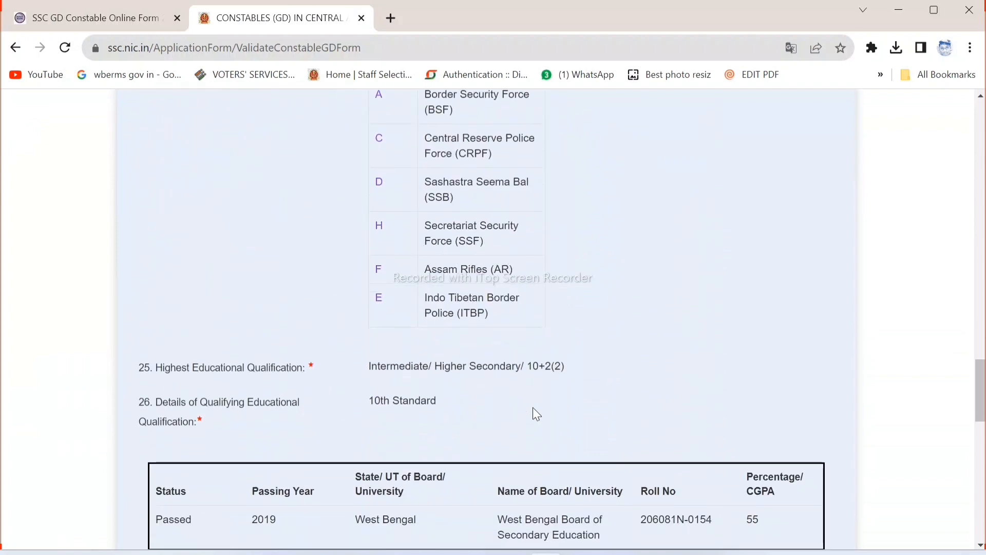
{"action": "scroll", "coordinate": [533, 410], "scroll_direction": "down", "scroll_amount": 3}
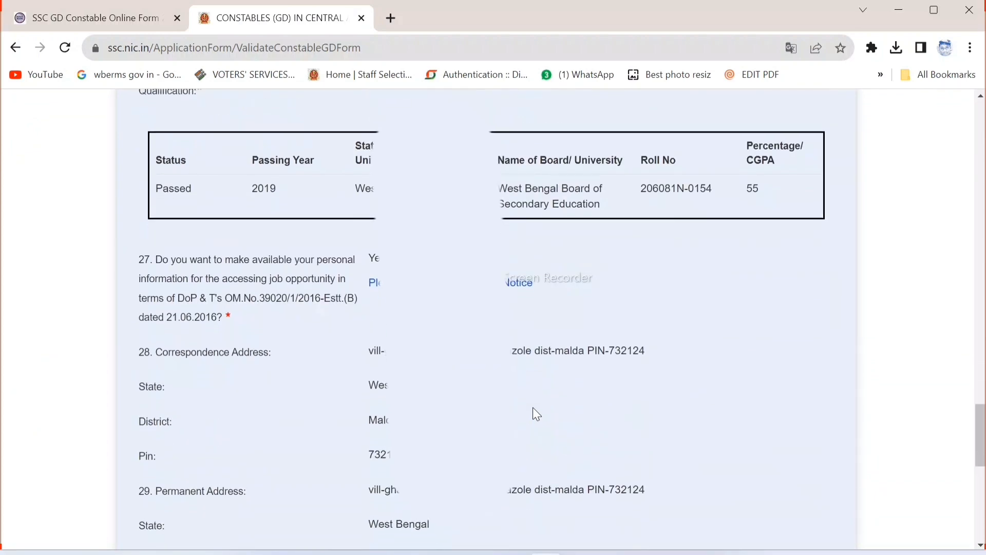
{"action": "scroll", "coordinate": [533, 410], "scroll_direction": "down", "scroll_amount": 5}
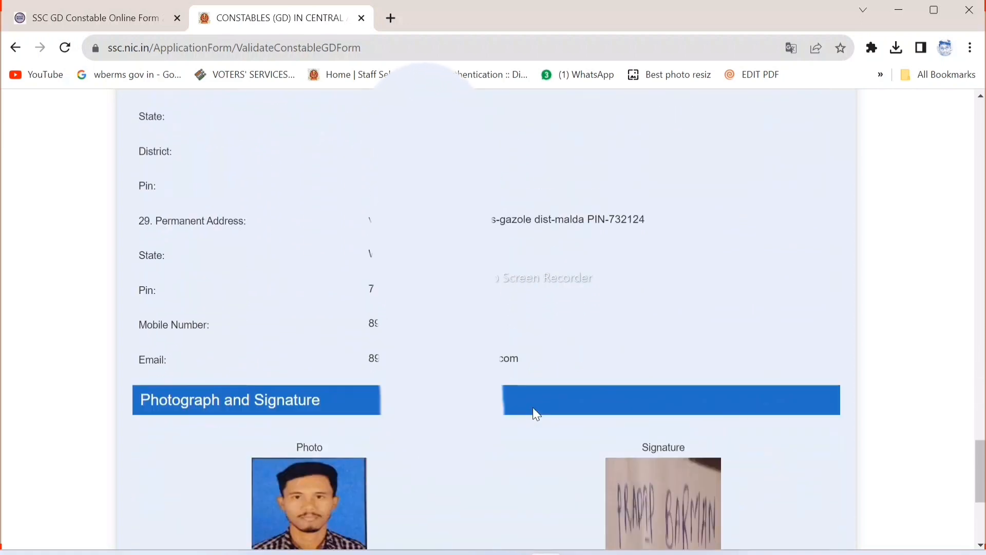
{"action": "scroll", "coordinate": [533, 408], "scroll_direction": "down", "scroll_amount": 5}
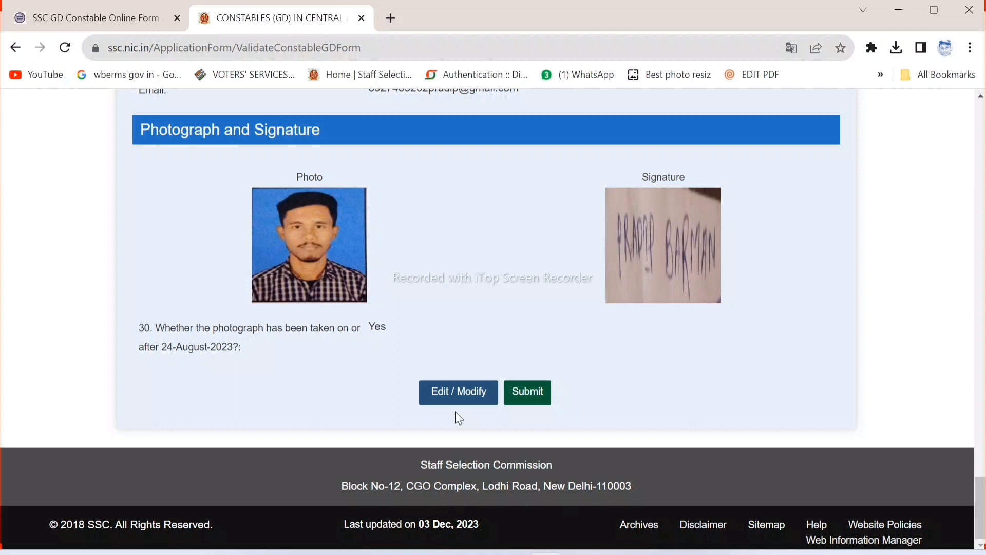
- Submit the application form, confirm the final submission, and open the printable copy of the received application
{"action": "left_click", "coordinate": [538, 406]}
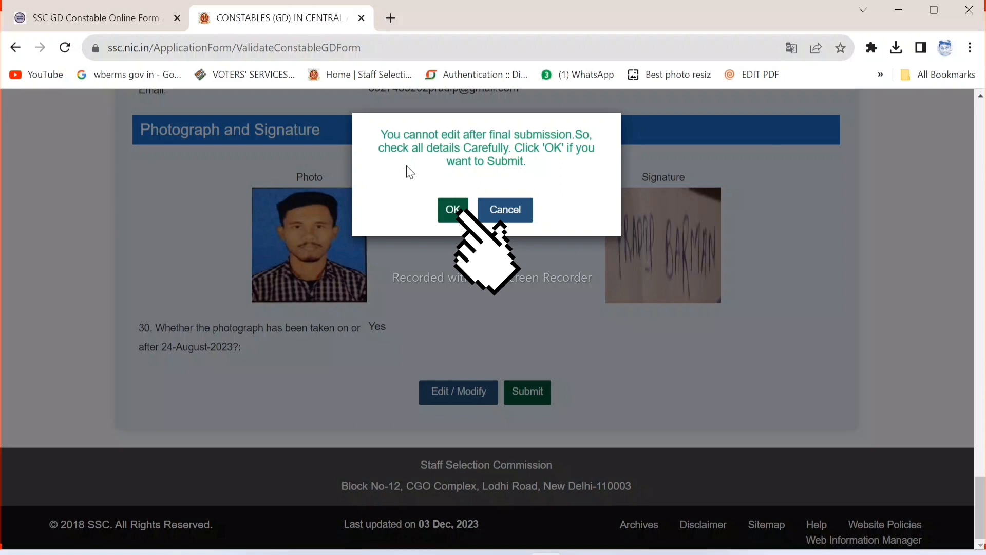
{"action": "left_click", "coordinate": [447, 216]}
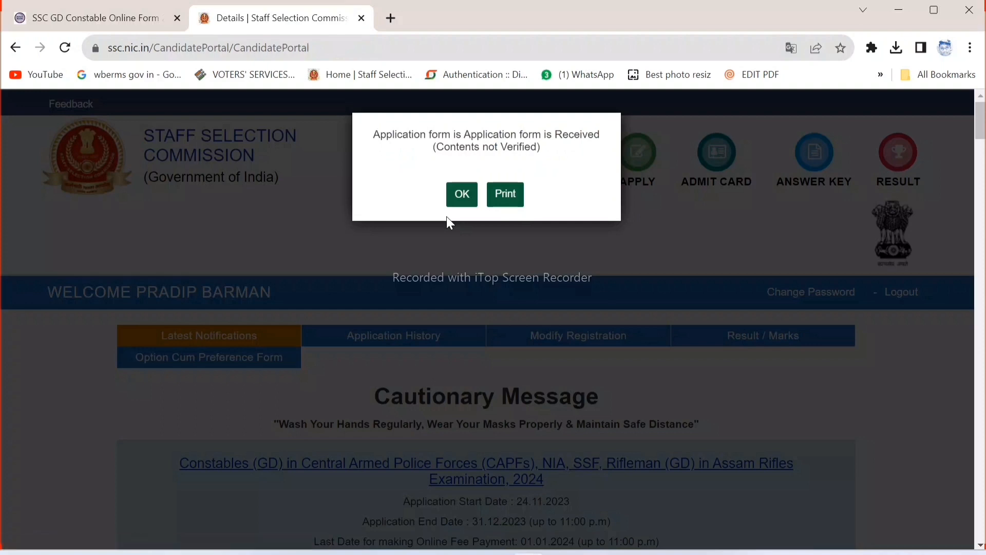
{"action": "left_click", "coordinate": [505, 201]}
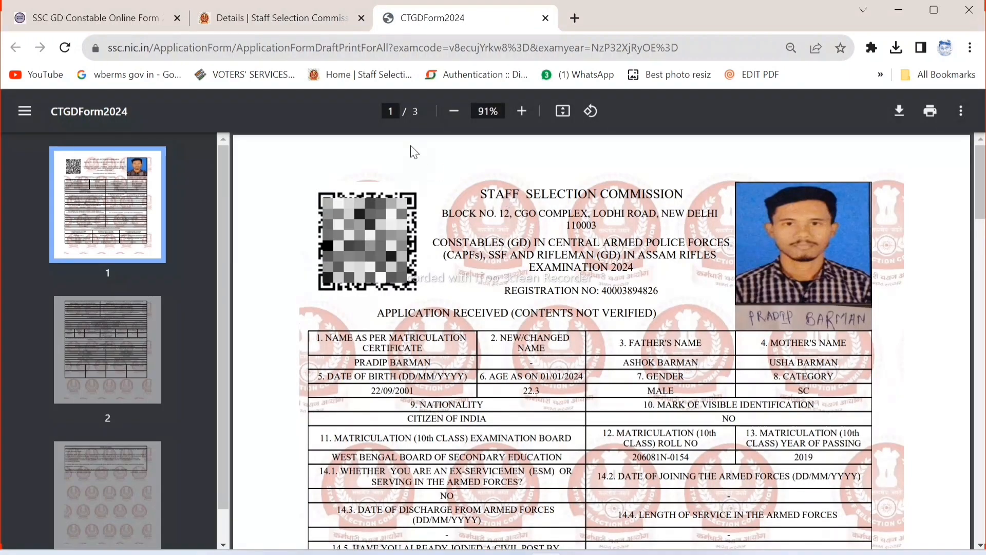
- Dismiss the receipt message on the candidate portal and open the printable form from the Constables (GD) Examination, 2024 entry
{"action": "left_click", "coordinate": [317, 22]}
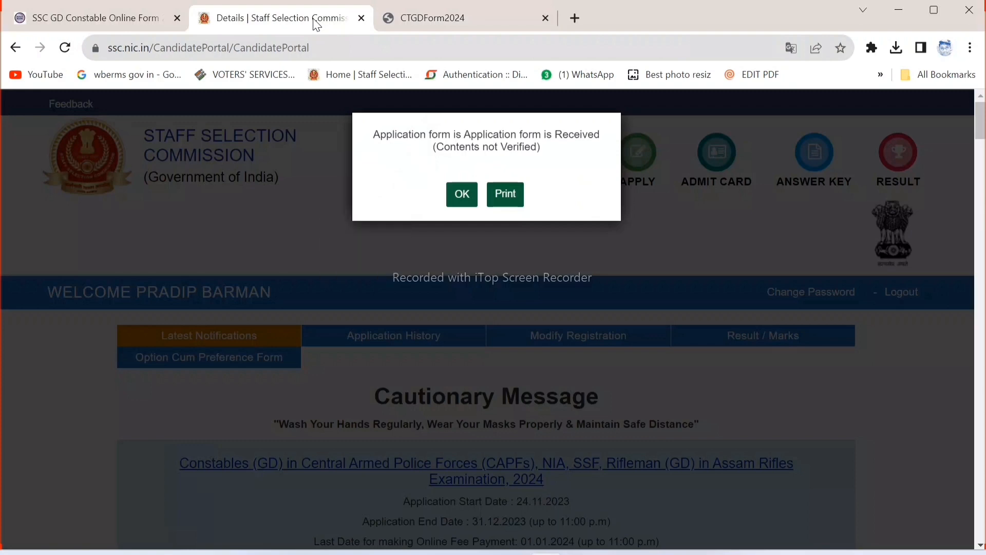
{"action": "left_click", "coordinate": [457, 203]}
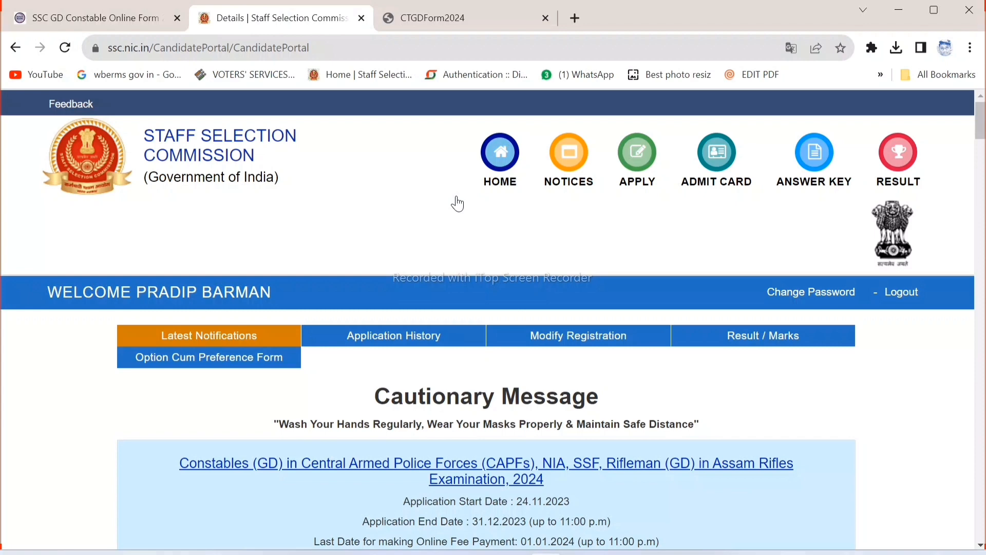
{"action": "scroll", "coordinate": [459, 204], "scroll_direction": "down", "scroll_amount": 3}
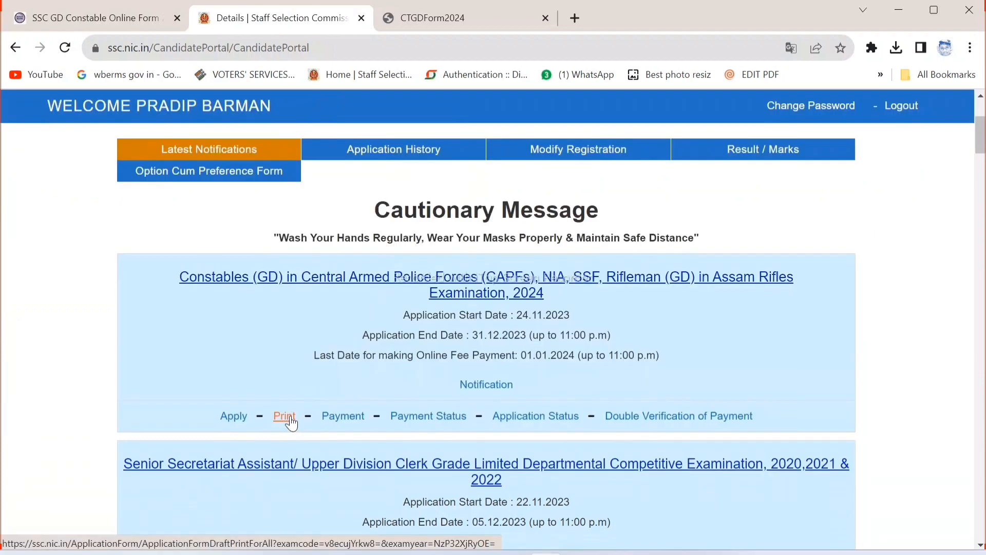
{"action": "left_click", "coordinate": [292, 423]}
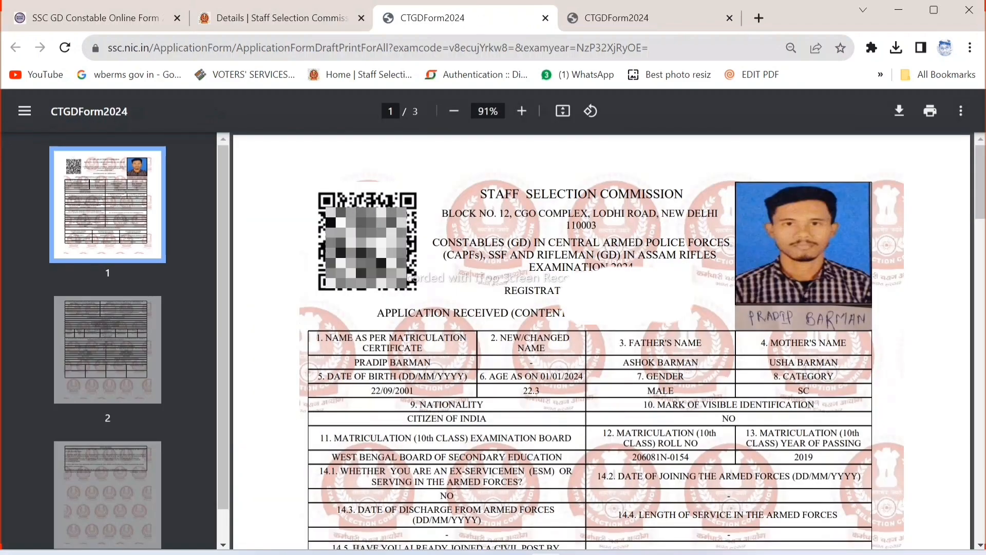
- Examine the first page of the printable form opened from the receipt message, and return to the copy opened from the portal
{"action": "left_click", "coordinate": [620, 27]}
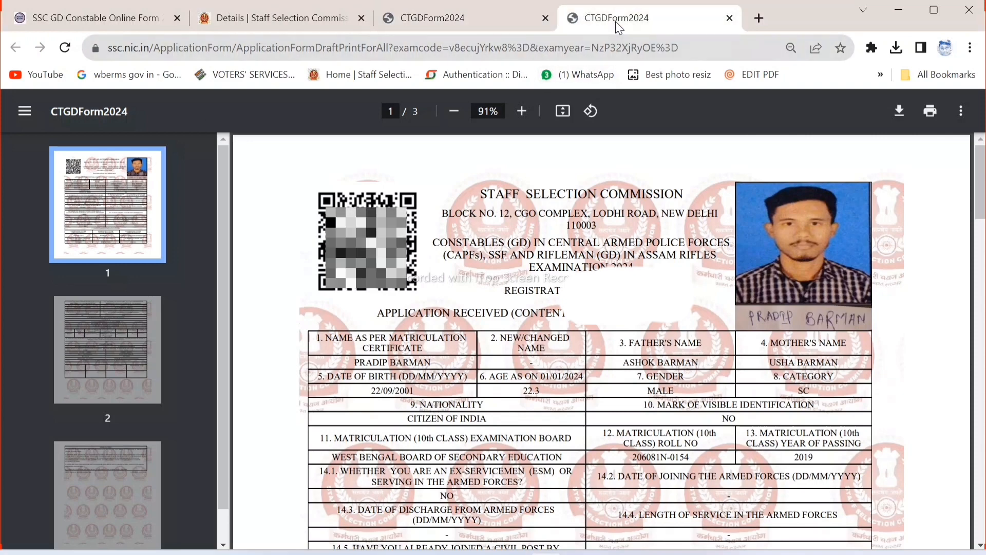
{"action": "scroll", "coordinate": [708, 312], "scroll_direction": "down", "scroll_amount": 3}
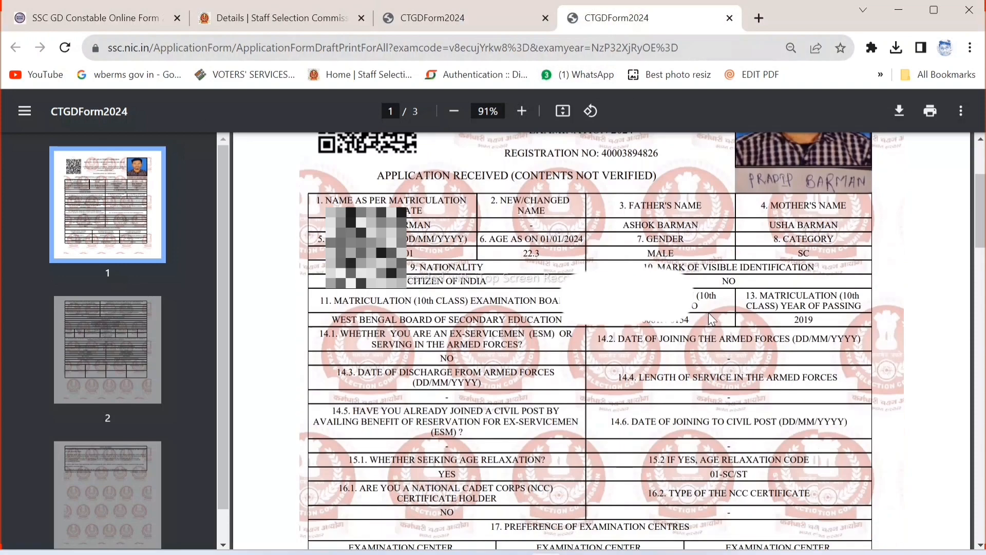
{"action": "left_click", "coordinate": [480, 16]}
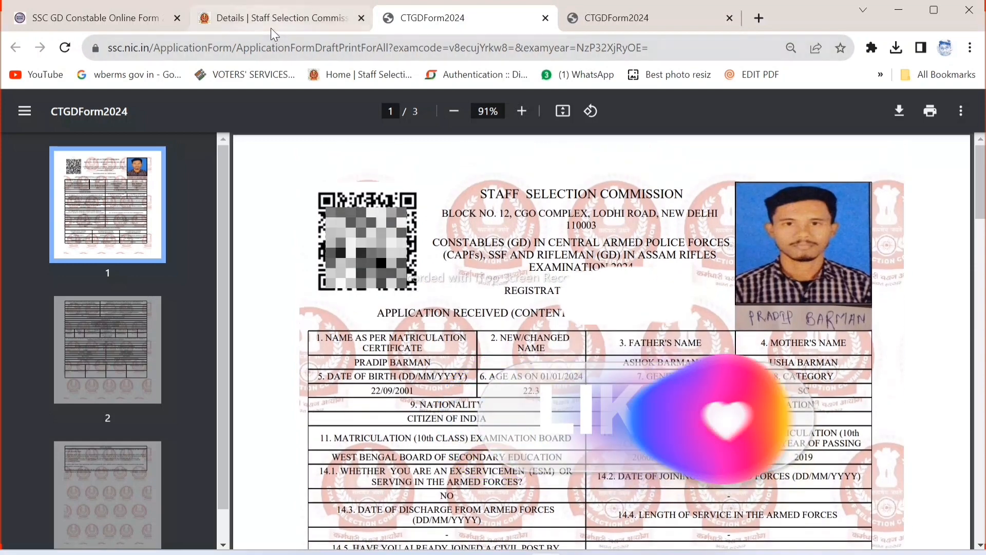
- Check the Application Status of the Constables (GD) Examination, 2024 on the candidate portal, and return to the printable CTGDForm2024
{"action": "left_click", "coordinate": [270, 25]}
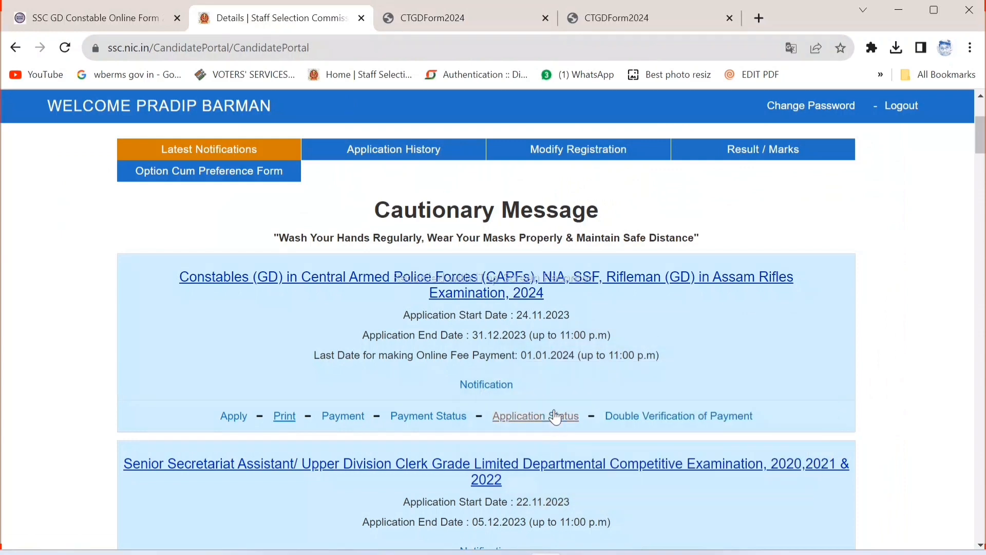
{"action": "left_click", "coordinate": [556, 417]}
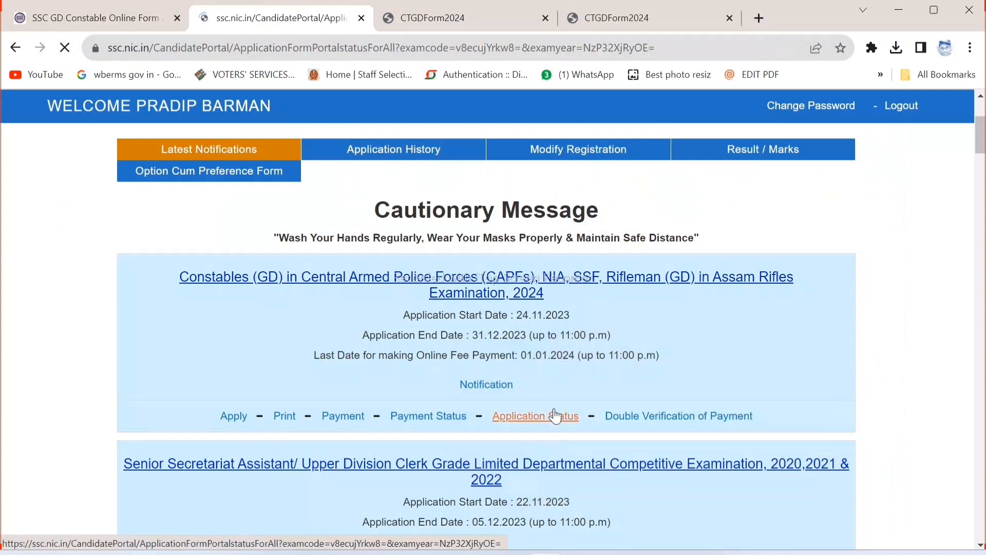
{"action": "scroll", "coordinate": [556, 417], "scroll_direction": "down", "scroll_amount": 3}
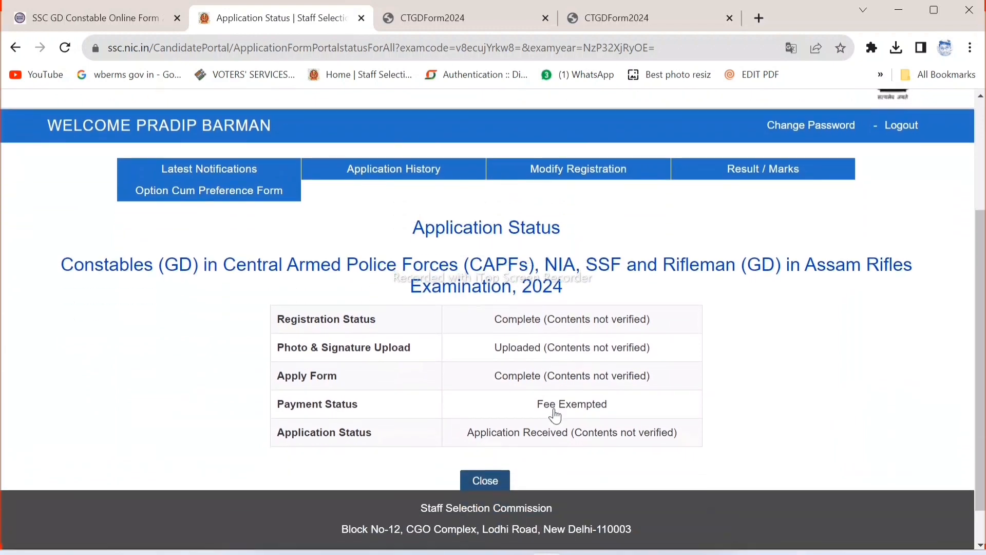
{"action": "scroll", "coordinate": [556, 417], "scroll_direction": "up", "scroll_amount": 3}
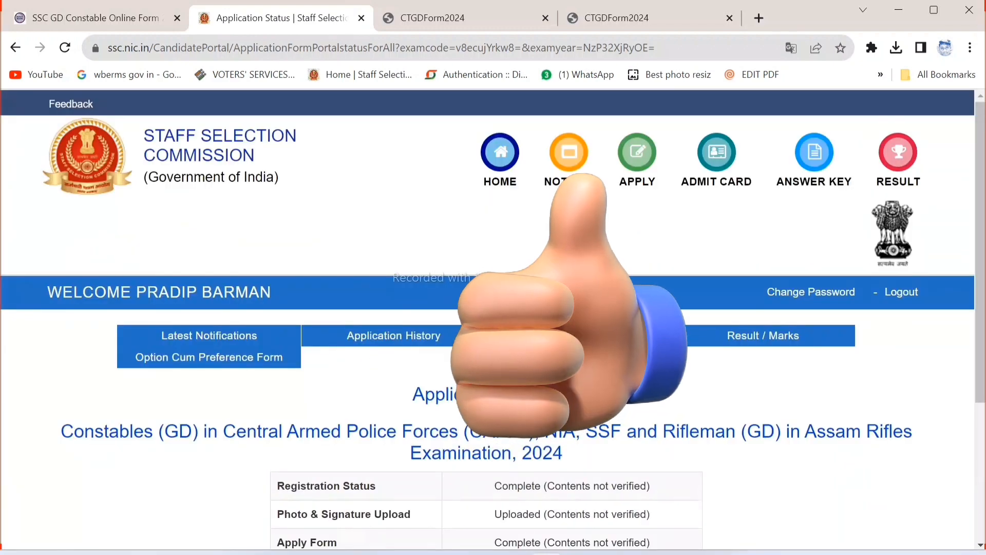
{"action": "left_click", "coordinate": [461, 23]}
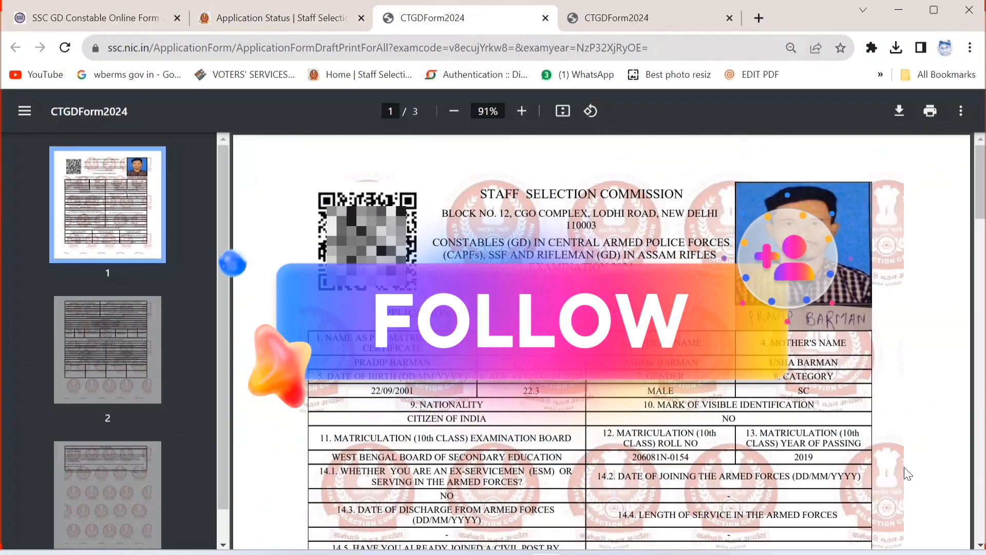